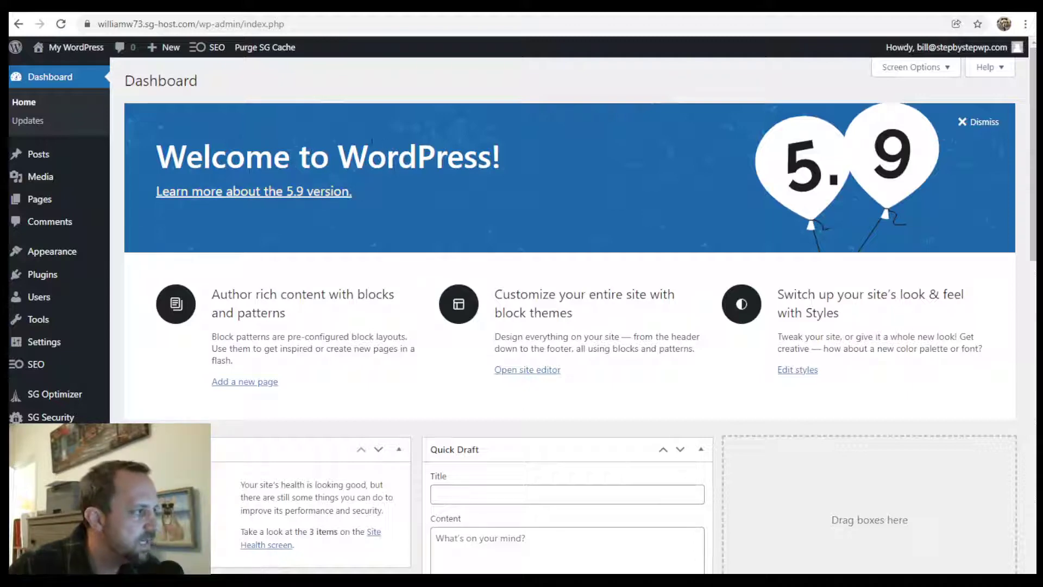
# Bring up the My WordPress admin-bar menu to reach the public site
pyautogui.moveTo(64, 259)
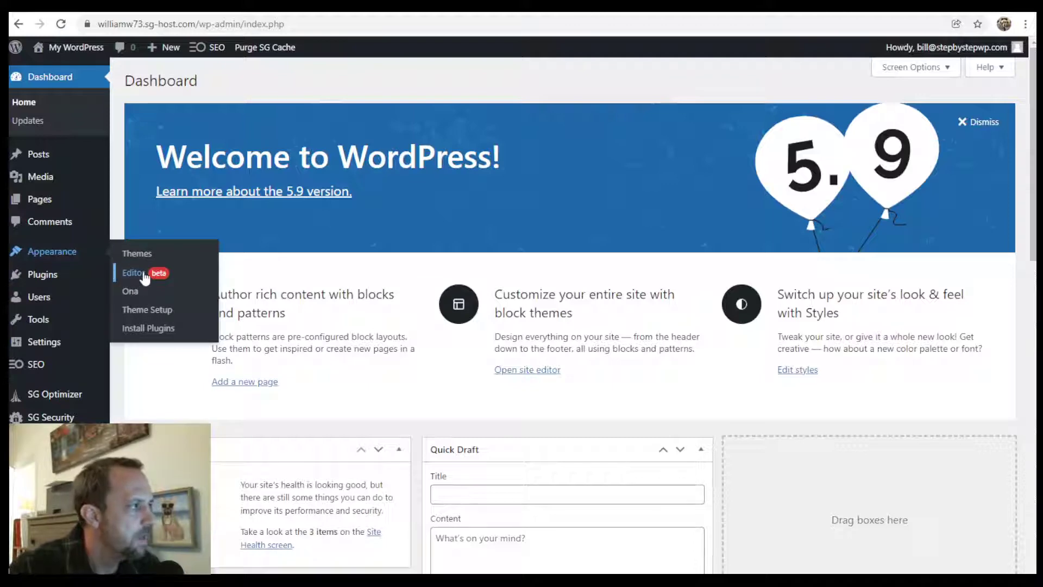
# Visit the live site, scroll down to review its grey footer, then return to the Dashboard
pyautogui.moveTo(76, 48)
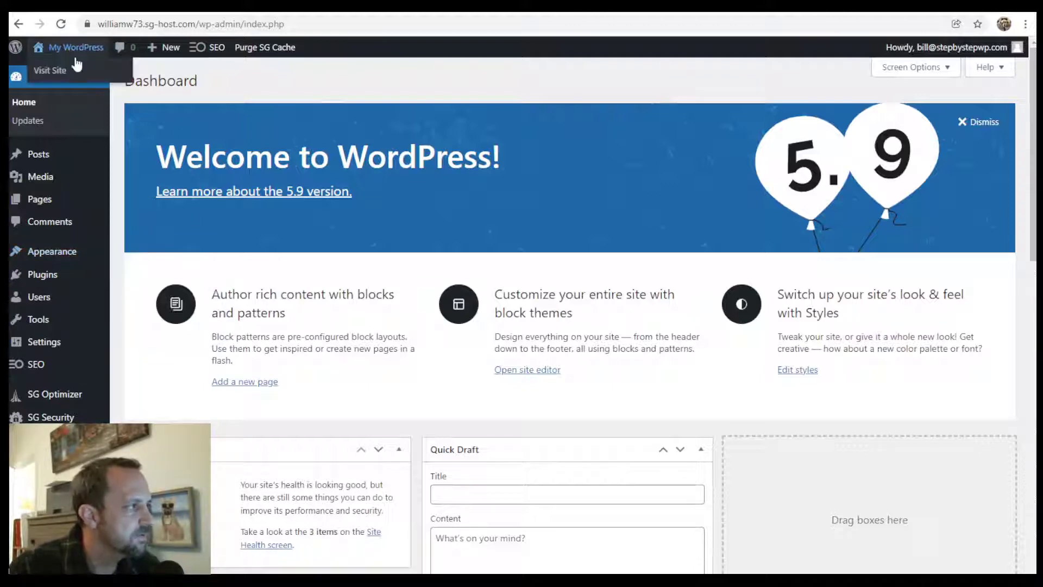
pyautogui.click(62, 74)
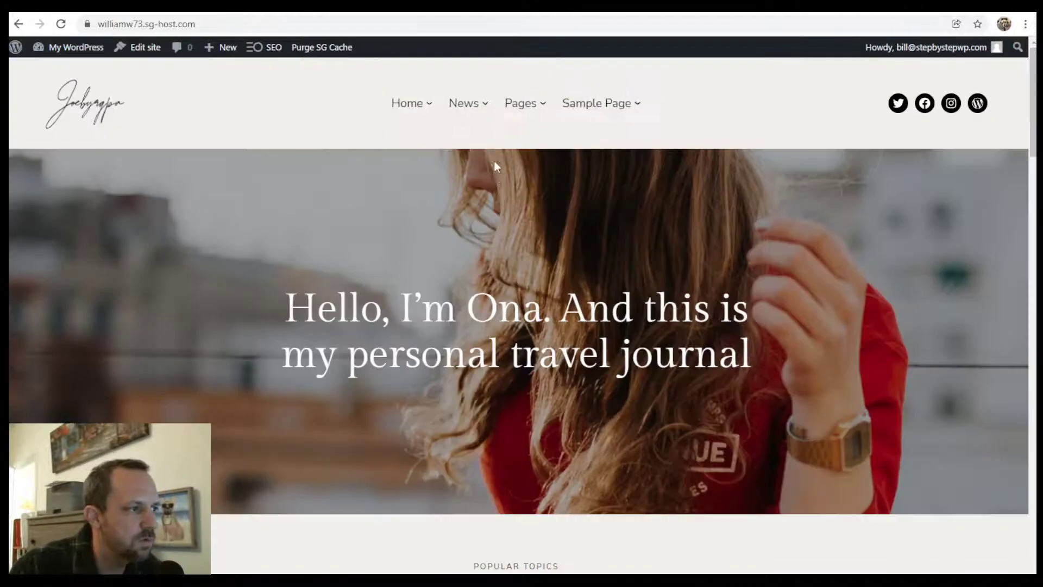
pyautogui.scroll(-8, 618, 229)
pyautogui.scroll(-10, 615, 231)
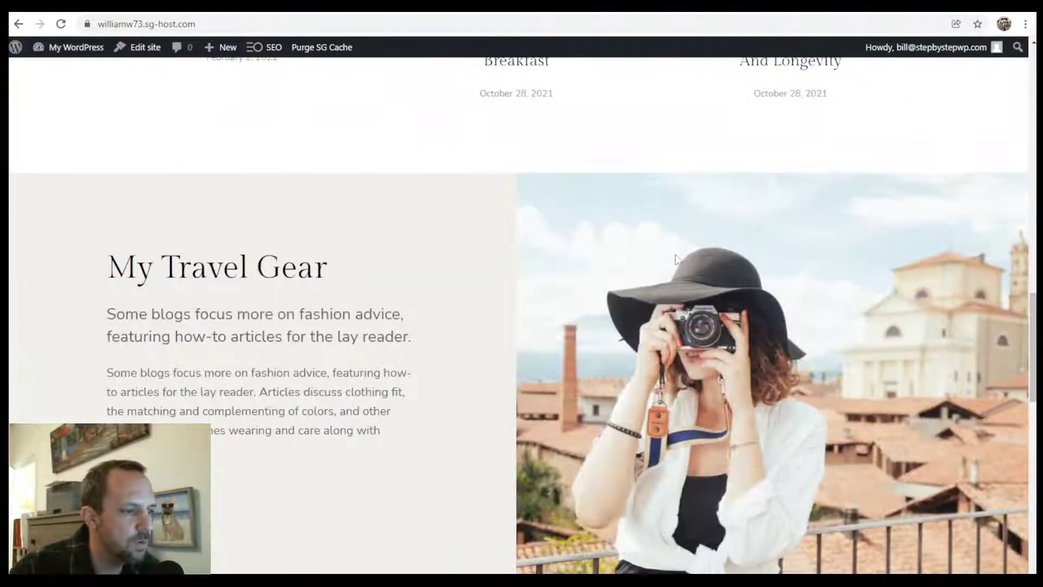
pyautogui.scroll(-12, 549, 358)
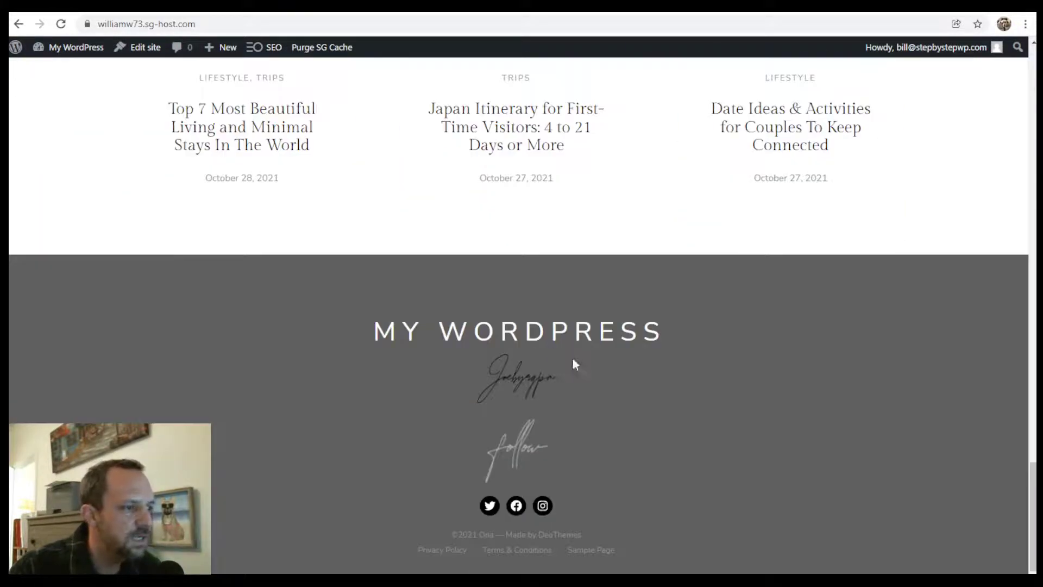
pyautogui.scroll(20, 624, 384)
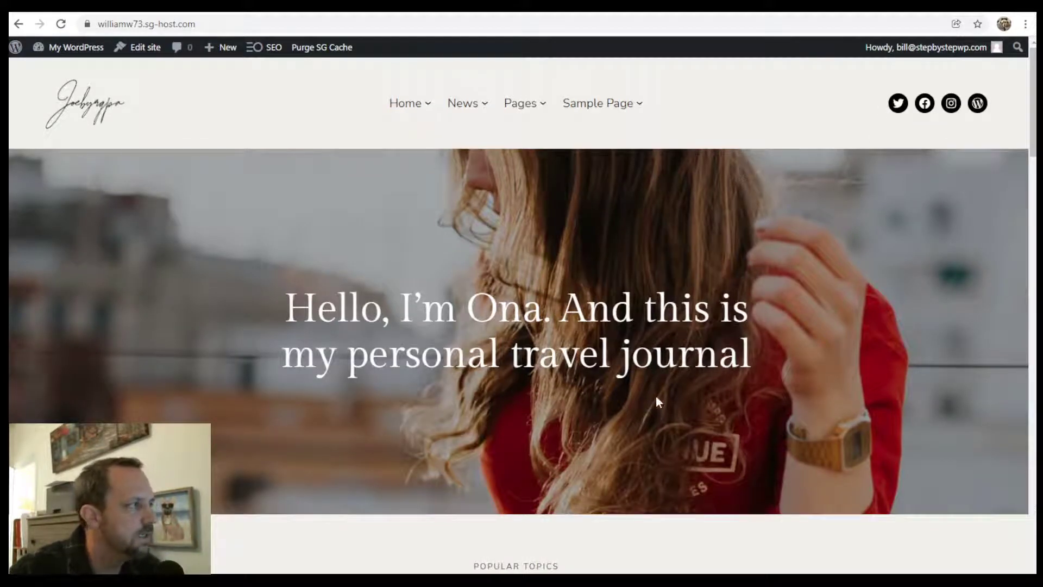
pyautogui.scroll(-20, 688, 223)
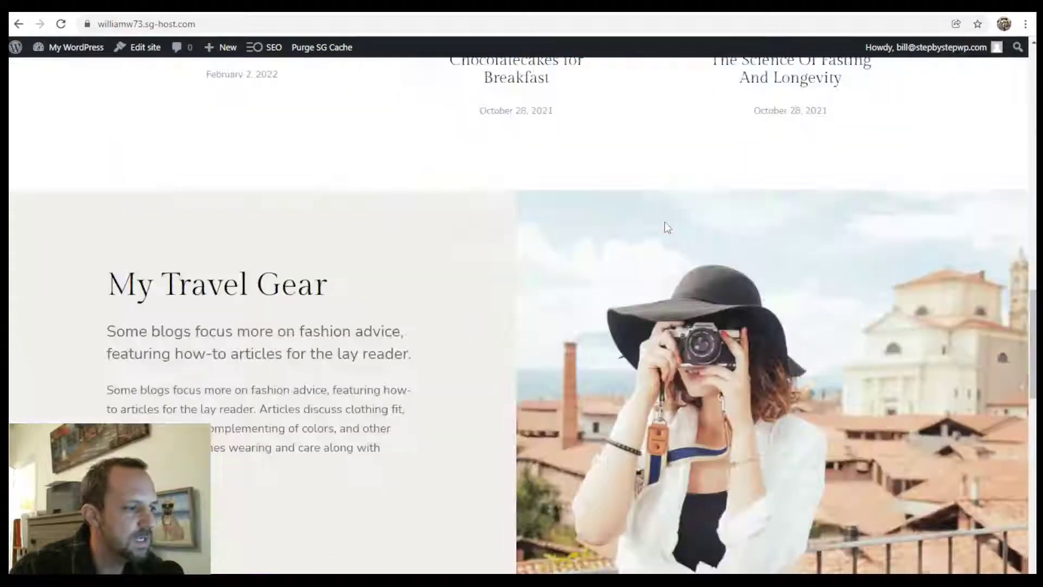
pyautogui.scroll(20, 652, 426)
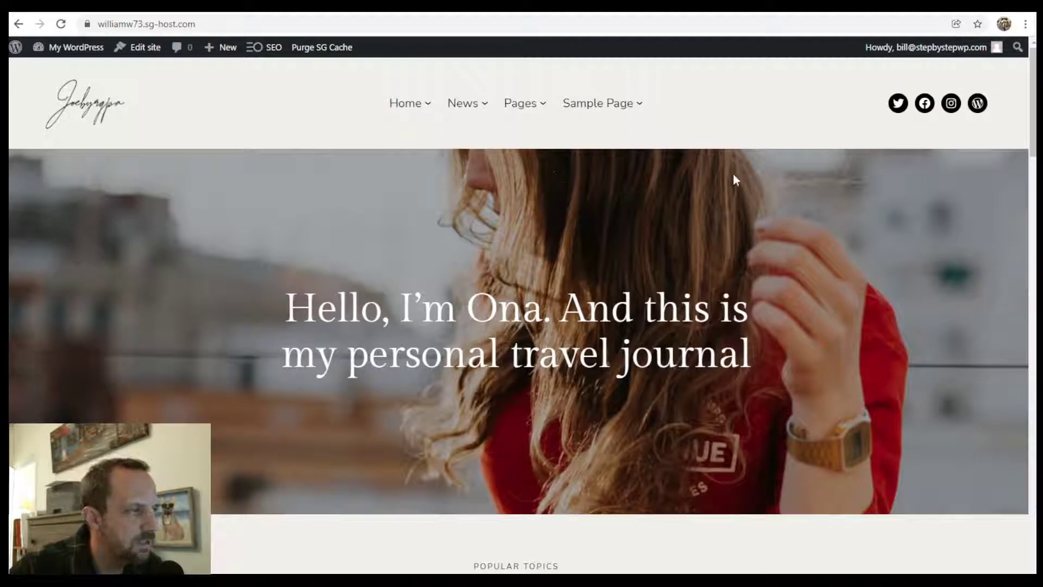
pyautogui.moveTo(73, 54)
pyautogui.click(63, 71)
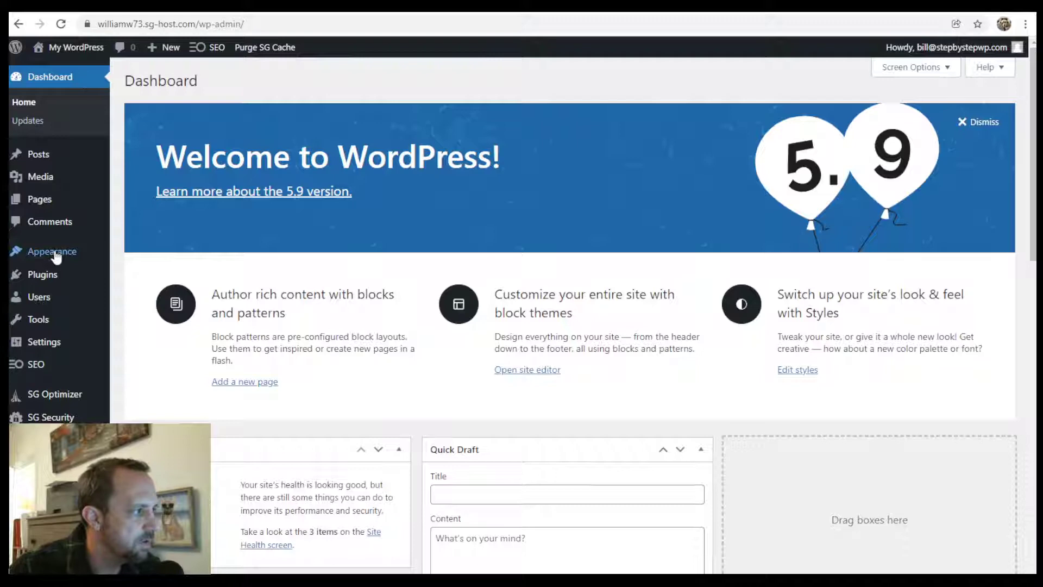
# Open the Front Page template in the site editor and collapse Header, Group and Footer in List View
pyautogui.moveTo(56, 256)
pyautogui.click(139, 271)
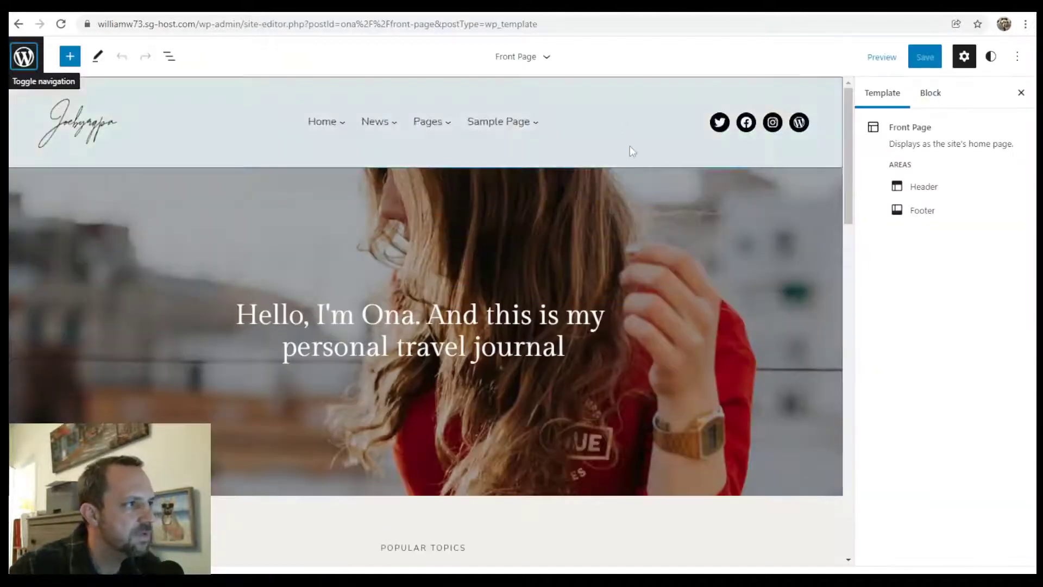
pyautogui.click(170, 60)
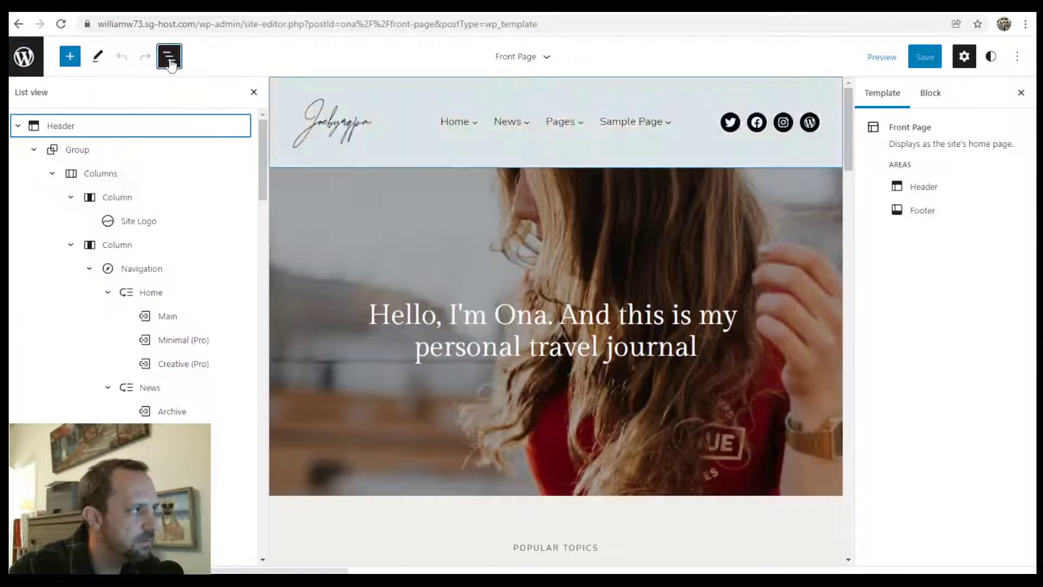
pyautogui.click(18, 126)
pyautogui.click(19, 150)
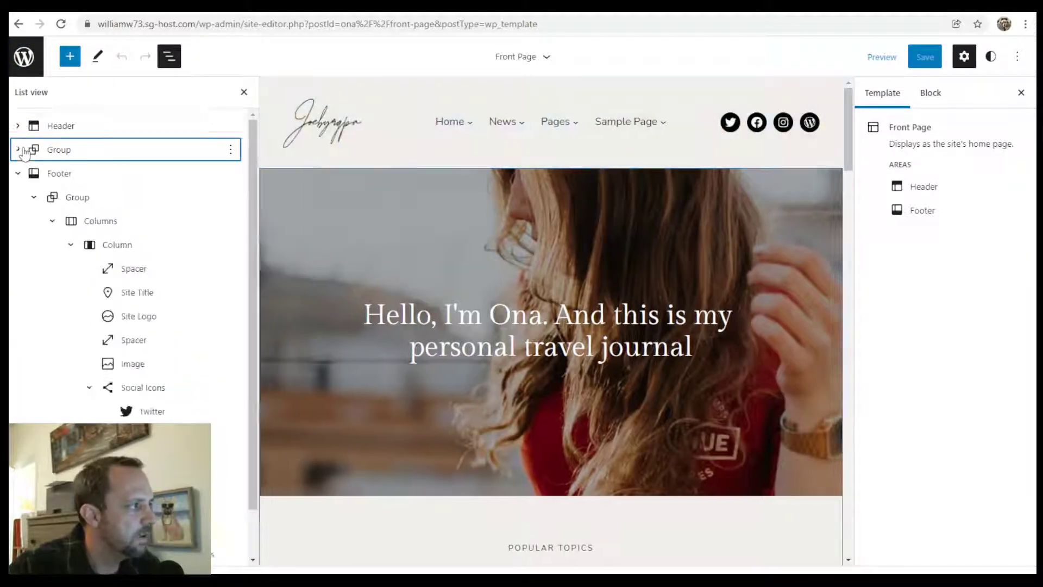
pyautogui.click(18, 173)
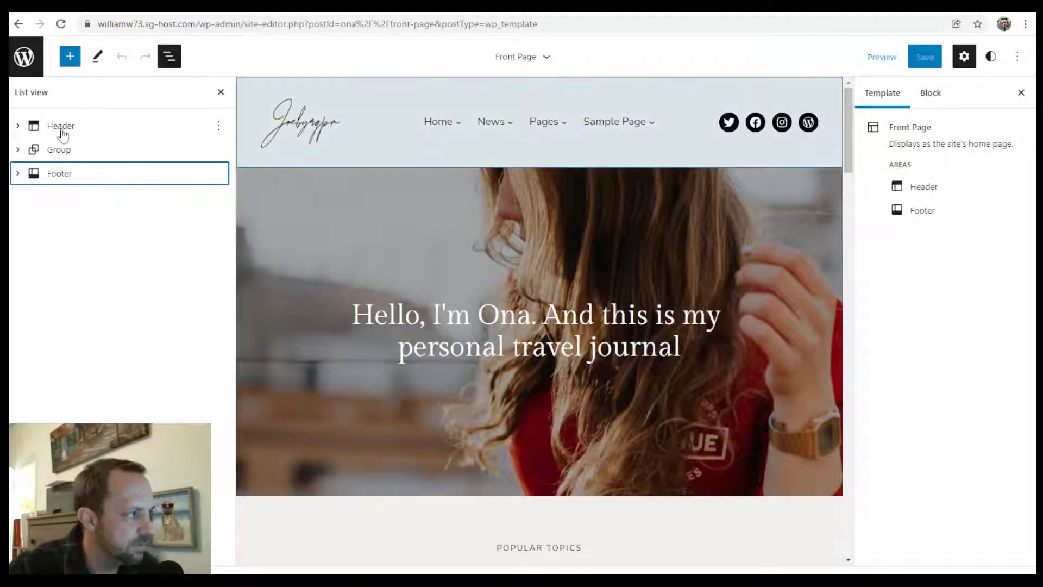
# Select the Footer block and show its replacement templates, including footer2
pyautogui.click(18, 173)
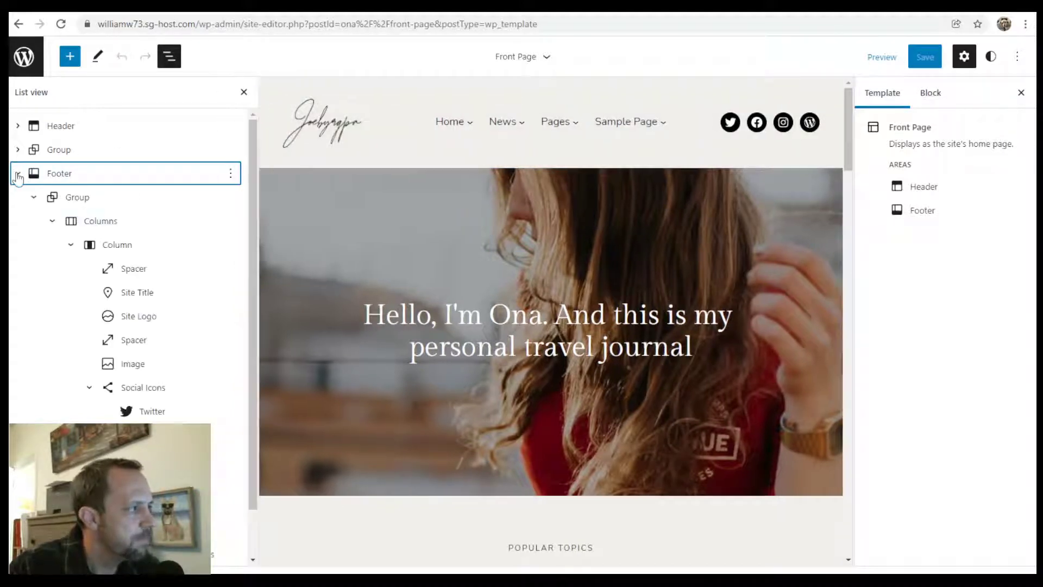
pyautogui.click(17, 173)
pyautogui.click(90, 177)
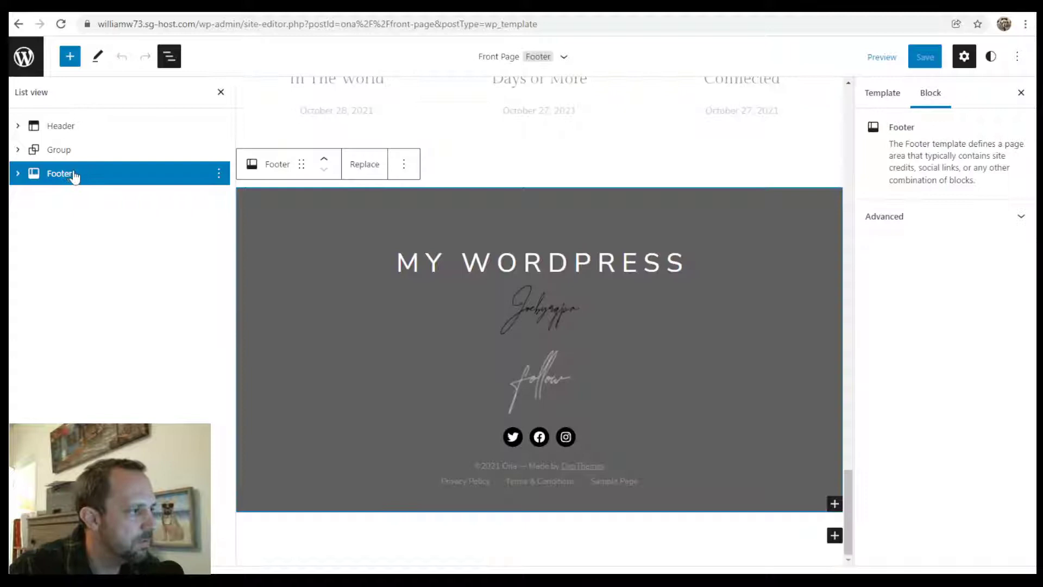
pyautogui.click(365, 165)
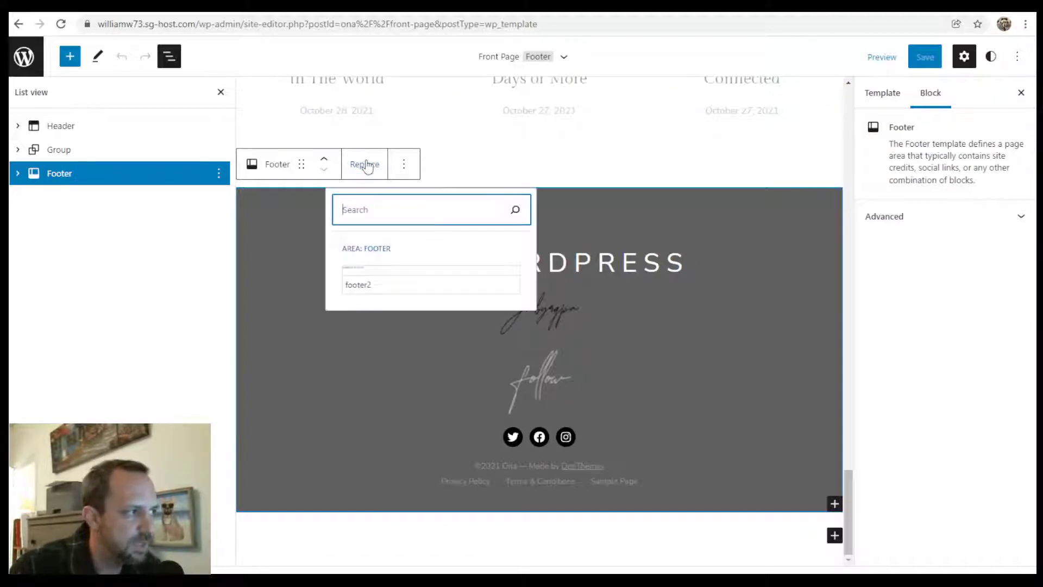
# Open Template Parts, start a footer3 part in the Footer area, then cancel it
pyautogui.click(24, 57)
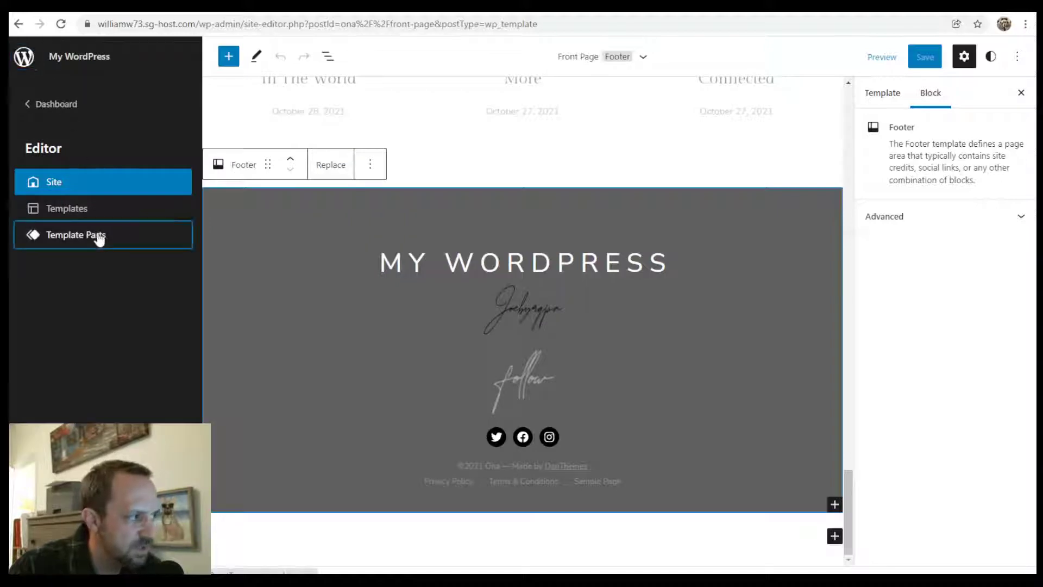
pyautogui.click(98, 237)
pyautogui.click(1002, 61)
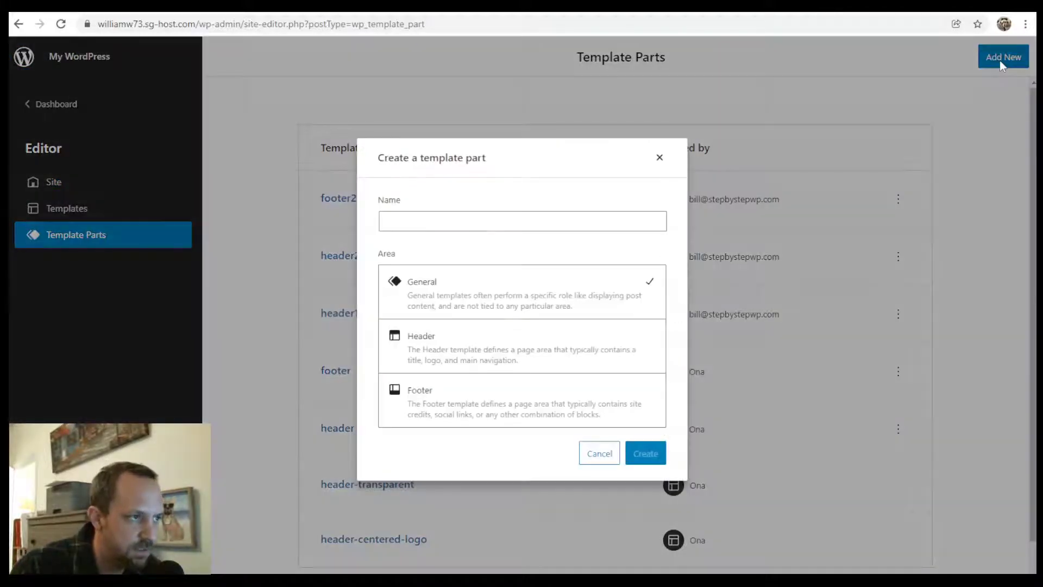
pyautogui.click(471, 222)
pyautogui.write('f')
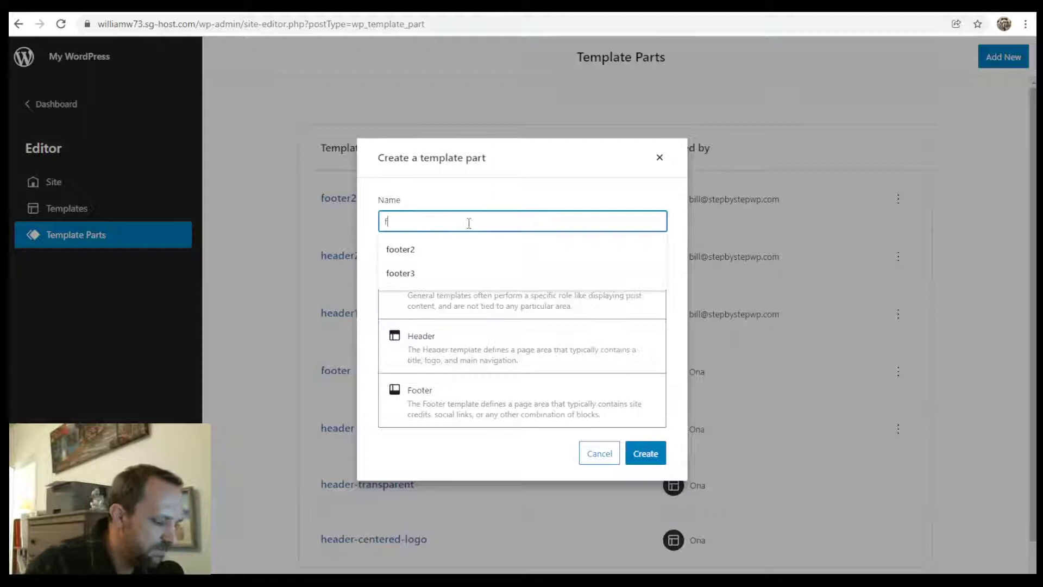
pyautogui.write('ooter3')
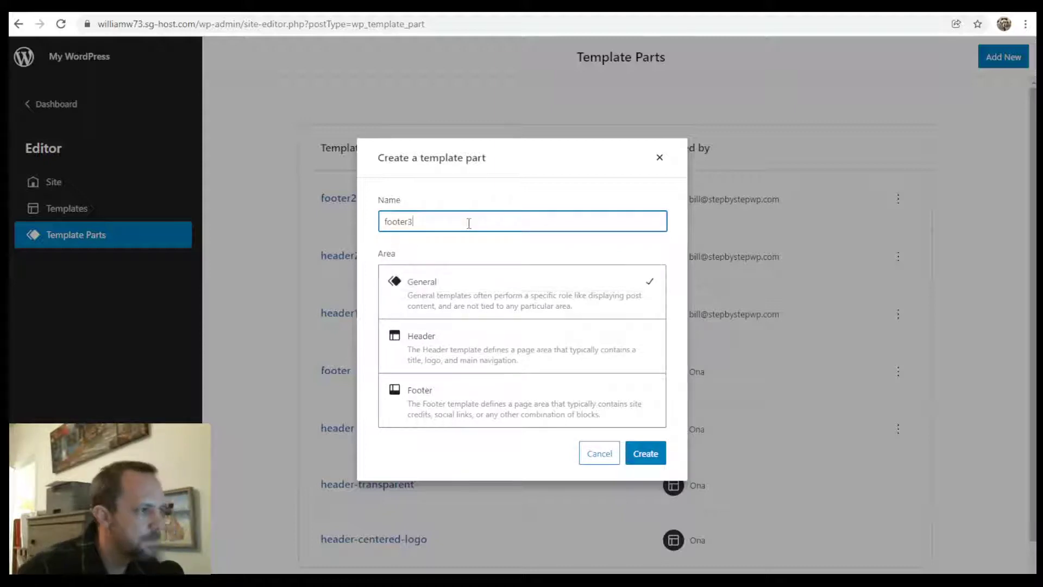
pyautogui.click(542, 389)
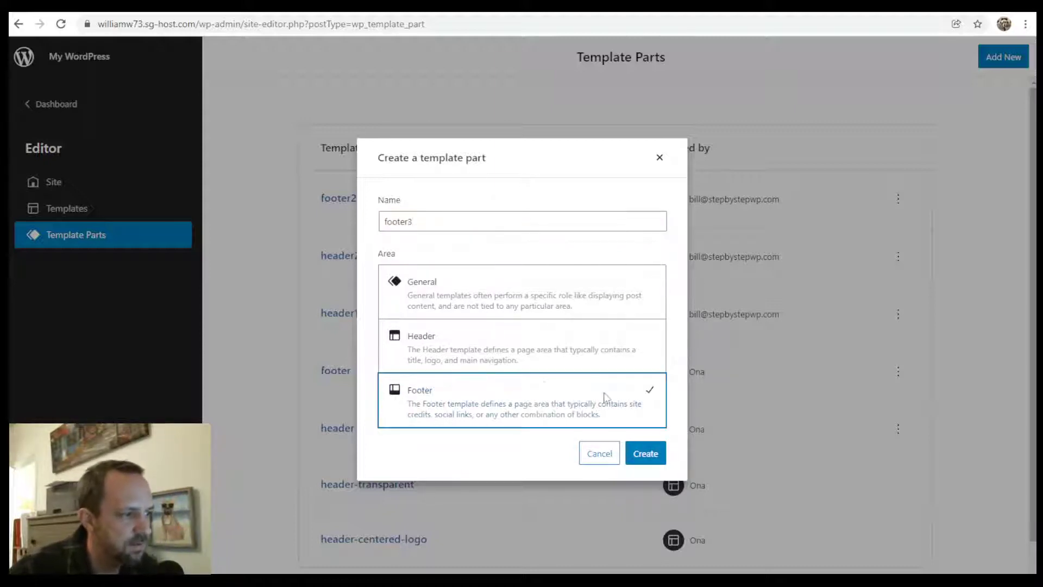
pyautogui.click(597, 456)
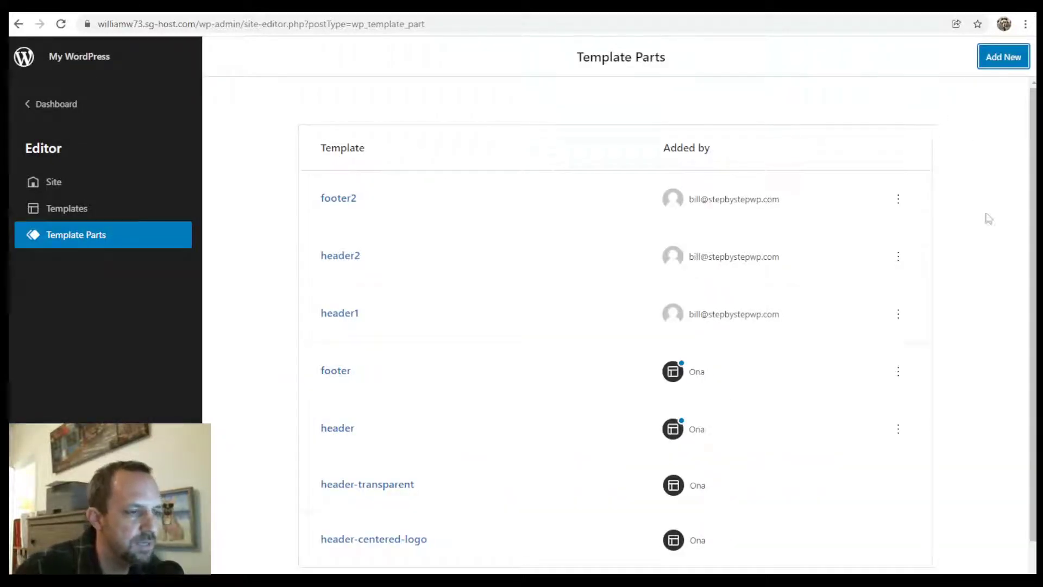
pyautogui.moveTo(1032, 326); pyautogui.dragTo(1032, 356)
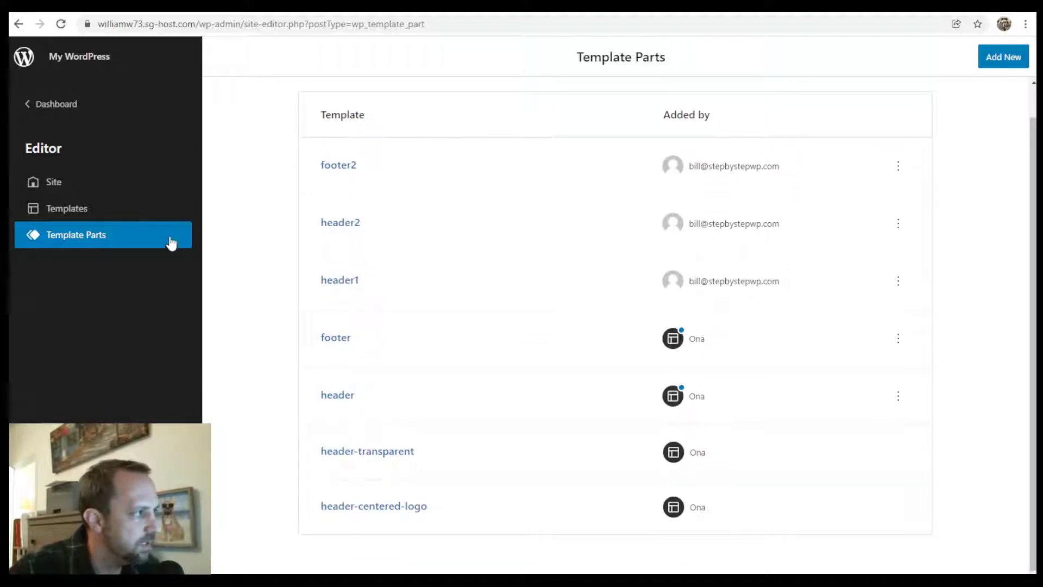
# Go back to the Dashboard and reopen the site editor from Appearance > Editor
pyautogui.click(61, 106)
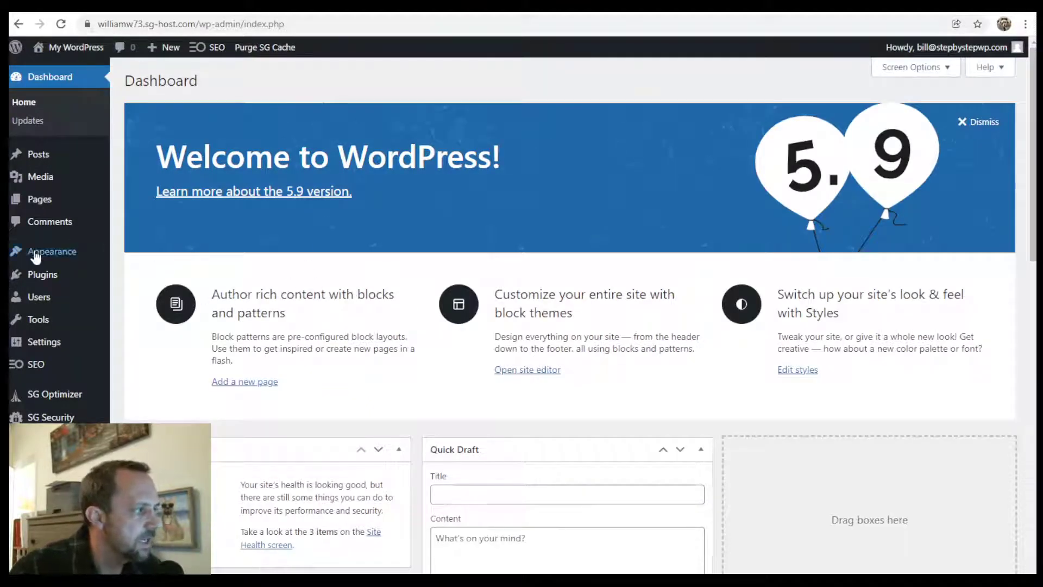
pyautogui.moveTo(38, 254)
pyautogui.click(133, 273)
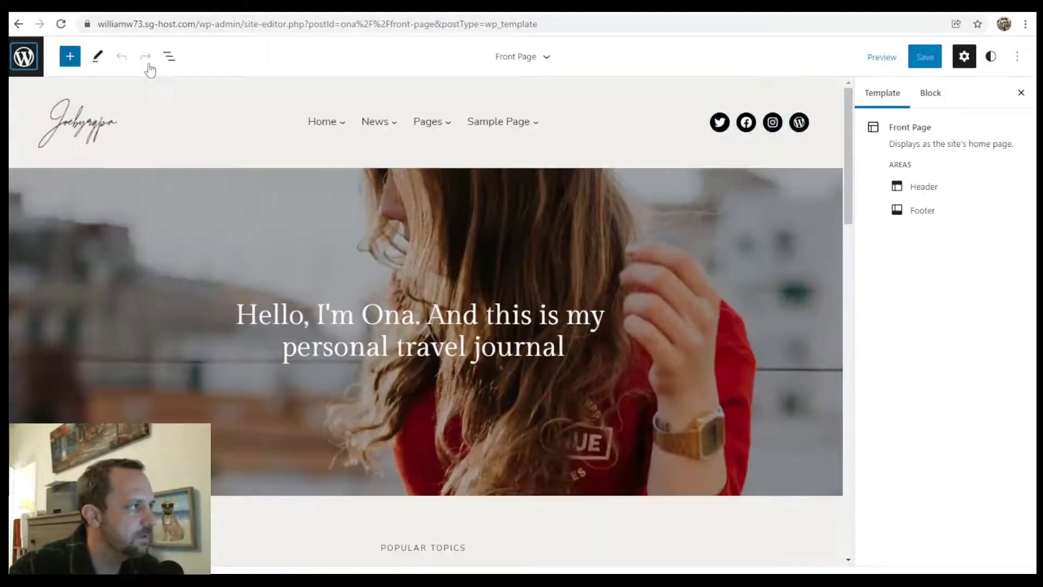
# In List View, collapse Header and Group and expand the Footer to show Site Title, Site Logo, Image and Social Icons
pyautogui.click(170, 56)
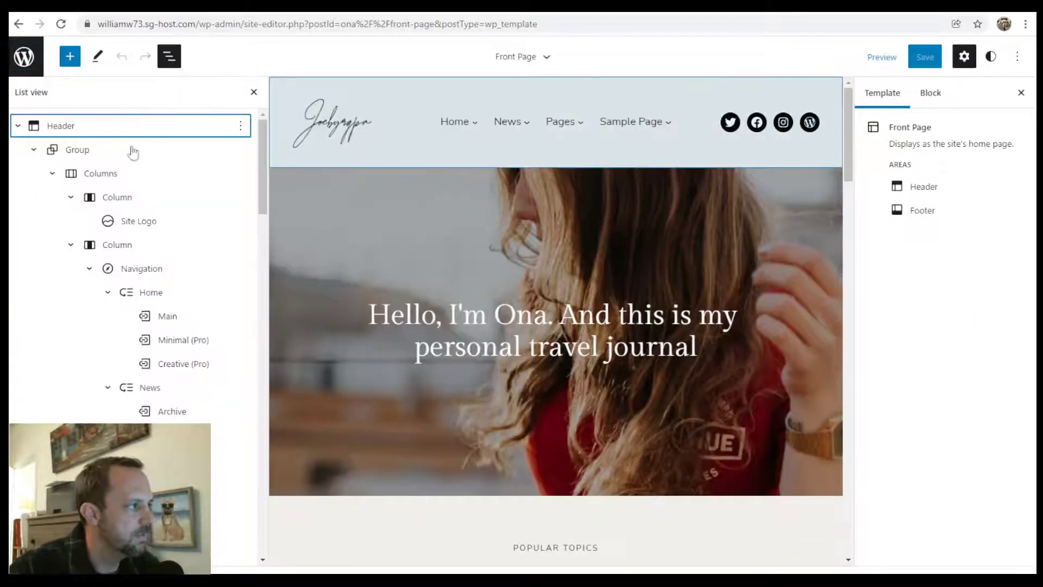
pyautogui.click(18, 126)
pyautogui.click(19, 149)
pyautogui.click(18, 173)
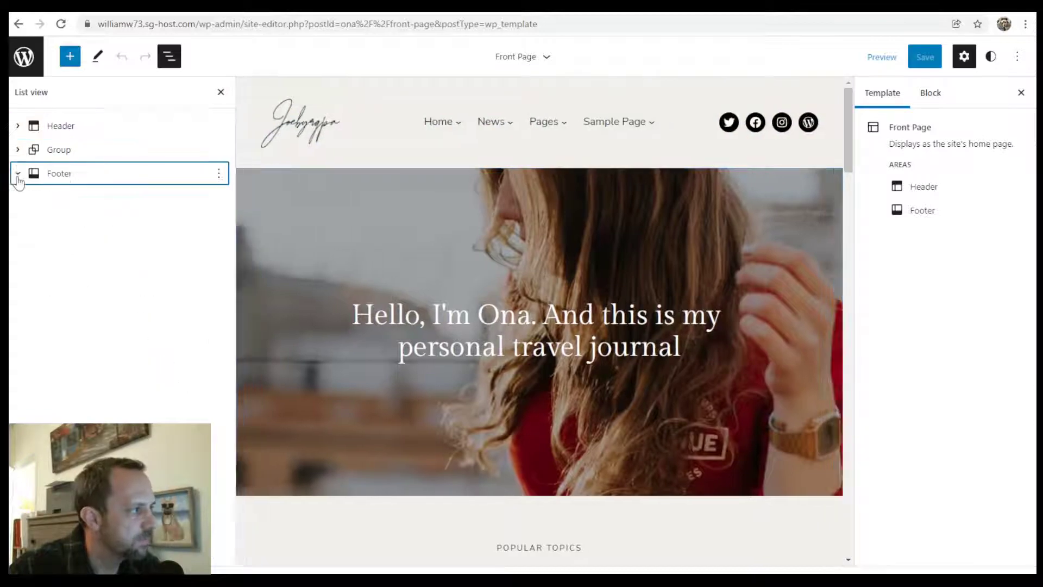
pyautogui.scroll(-10, 613, 208)
pyautogui.scroll(-15, 645, 249)
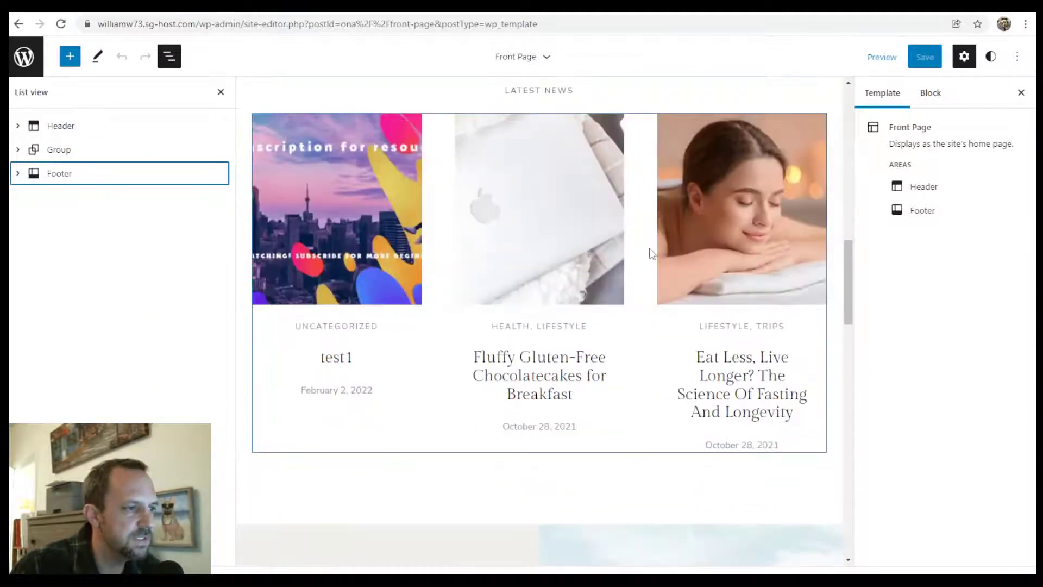
pyautogui.scroll(-2, 645, 249)
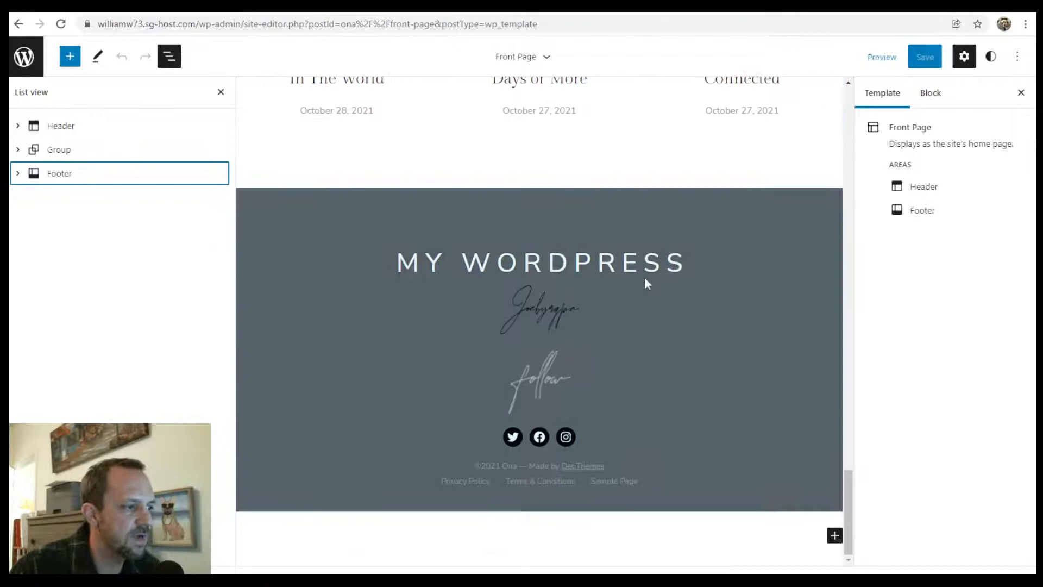
pyautogui.click(18, 173)
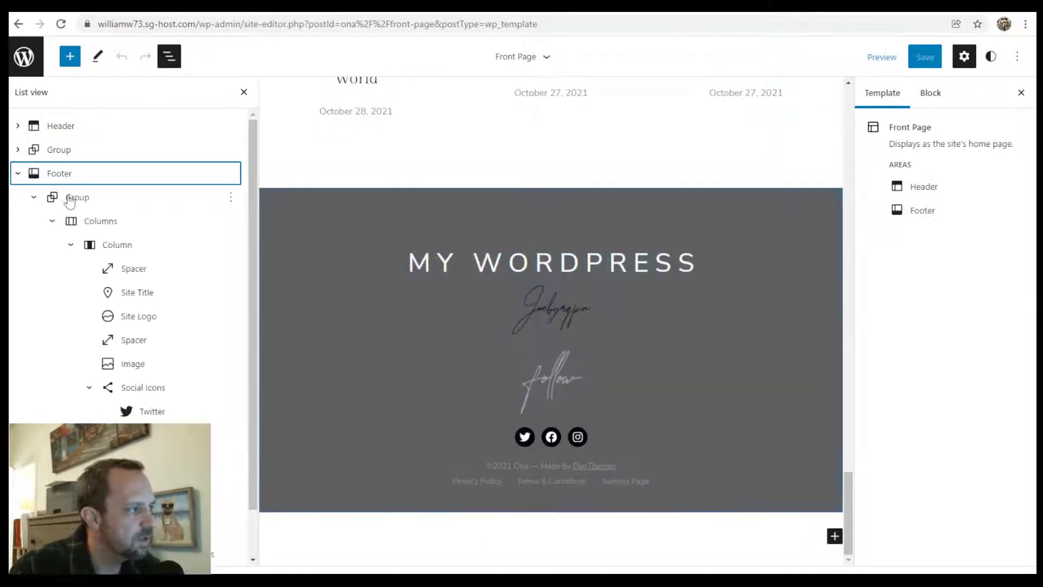
# Give the footer Group block a black #000000 background instead of grey #606060
pyautogui.click(33, 197)
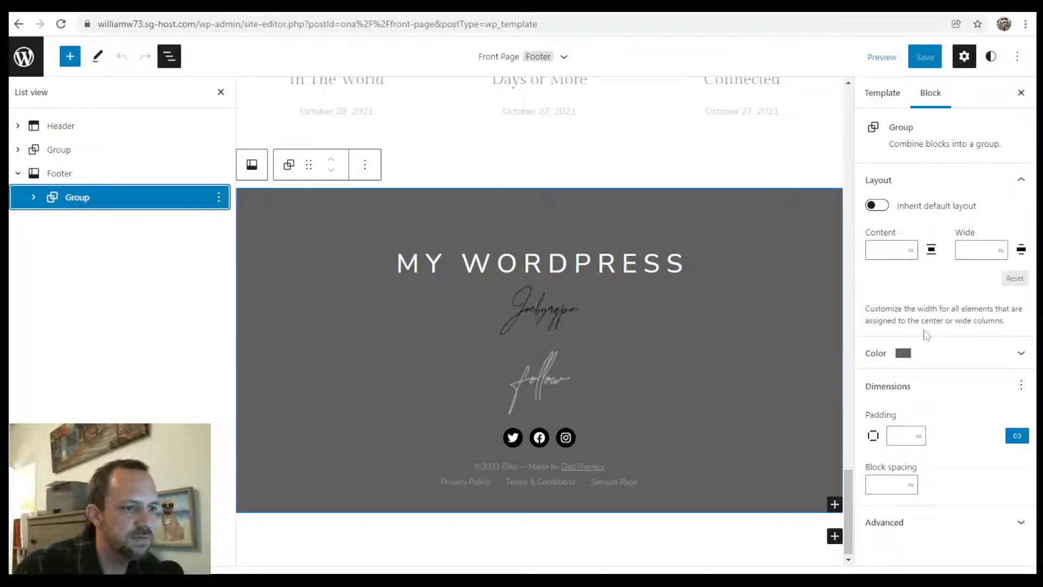
pyautogui.click(1013, 360)
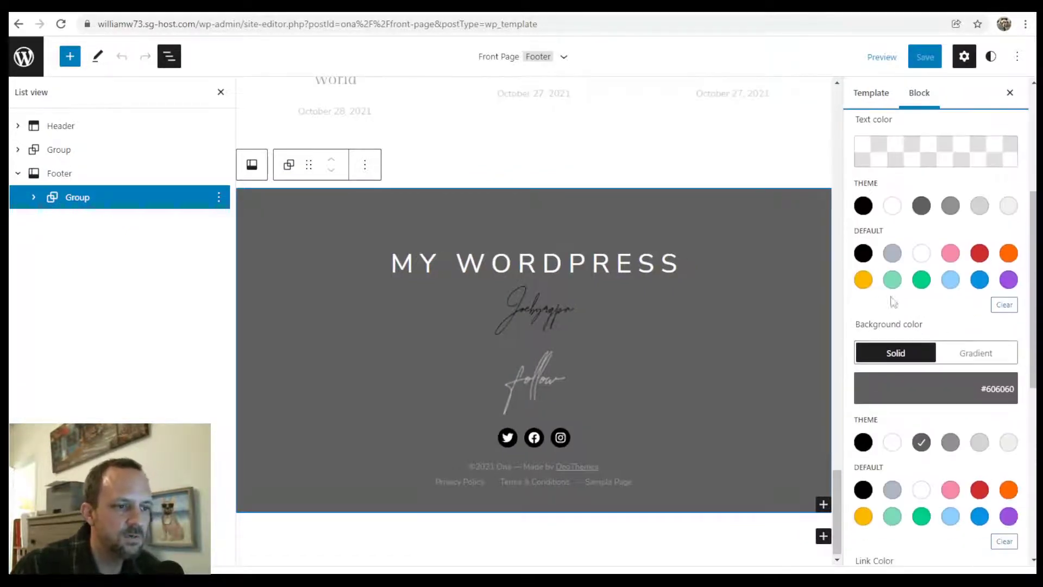
pyautogui.click(863, 441)
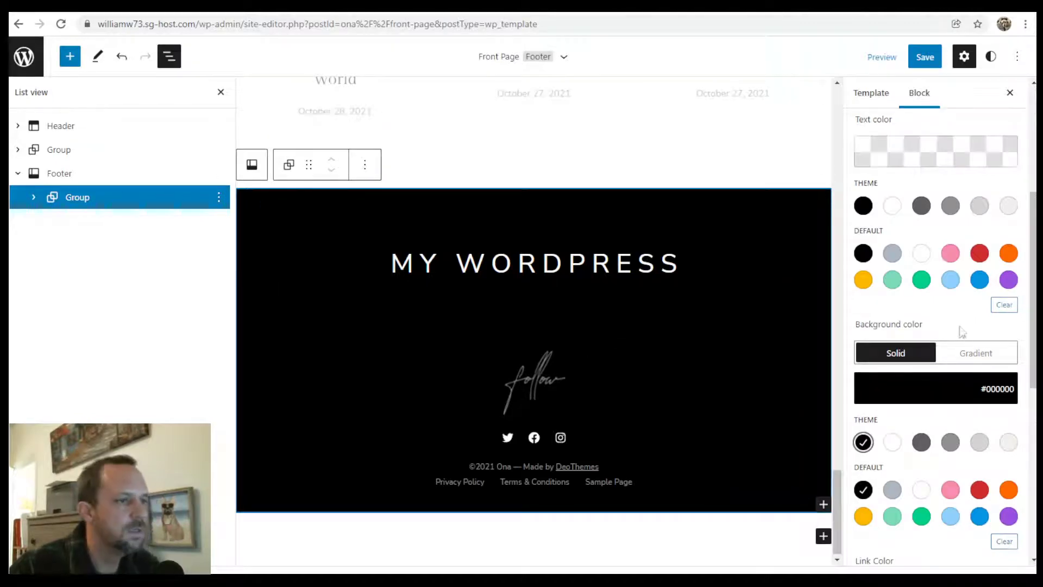
pyautogui.click(34, 197)
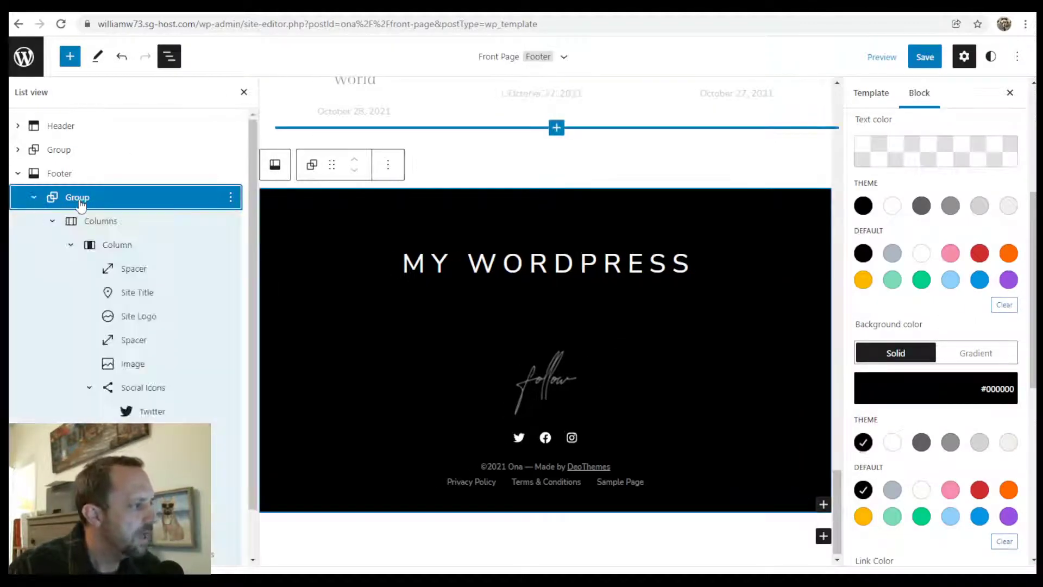
pyautogui.click(54, 223)
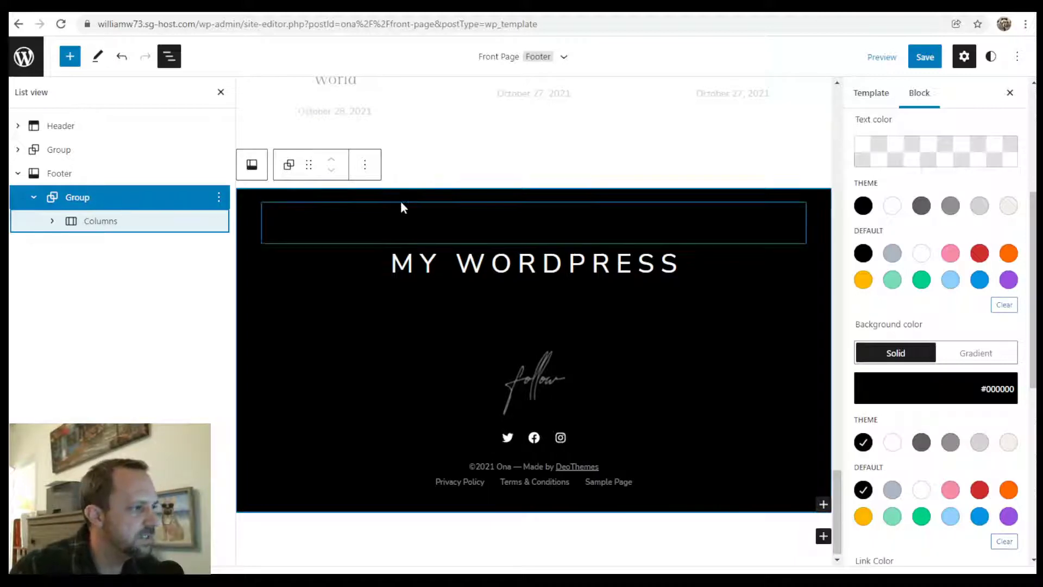
pyautogui.click(52, 221)
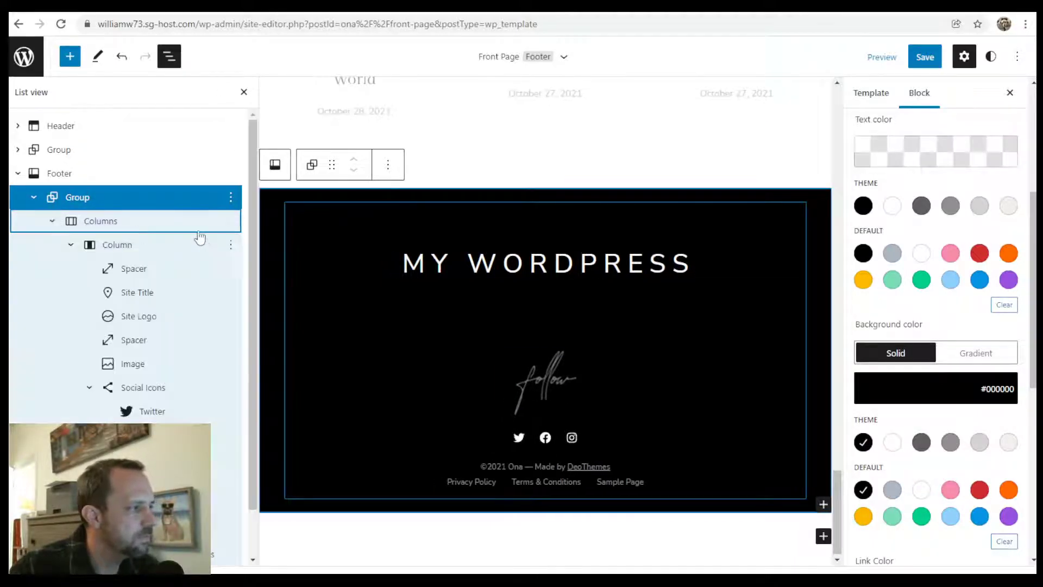
pyautogui.scroll(-1, 201, 238)
pyautogui.click(71, 191)
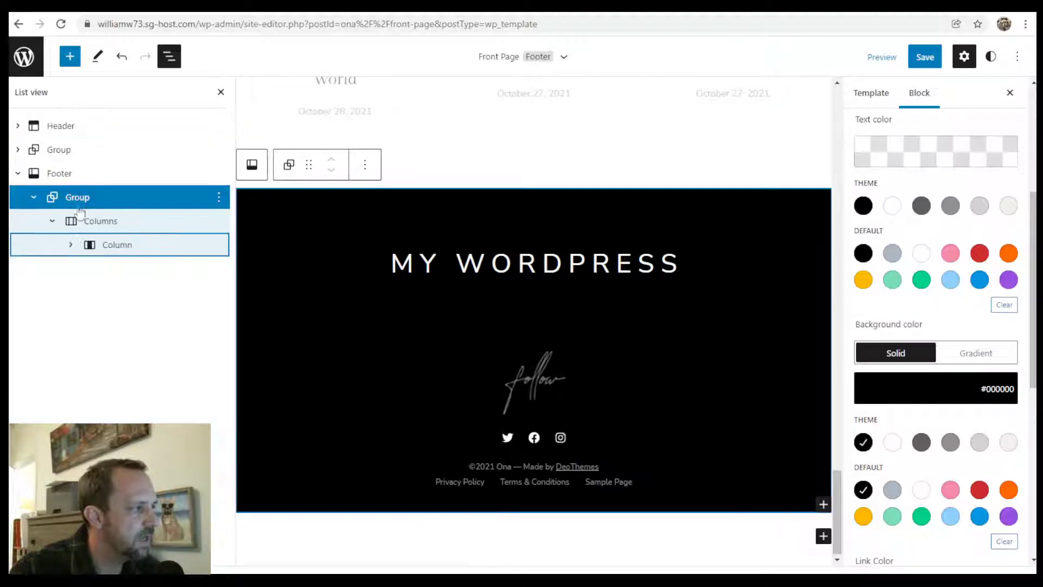
pyautogui.click(70, 245)
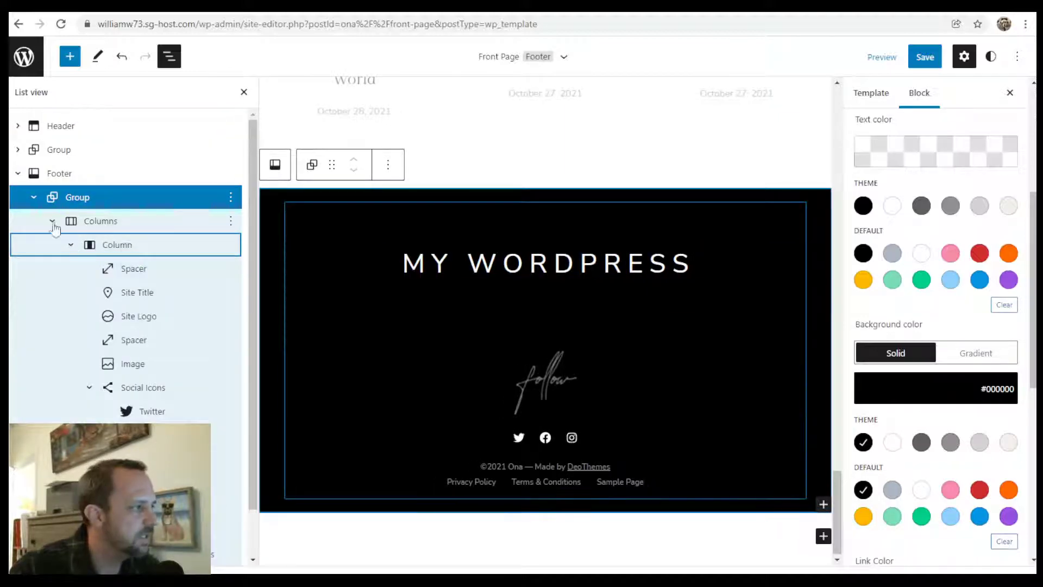
pyautogui.click(98, 221)
pyautogui.click(118, 245)
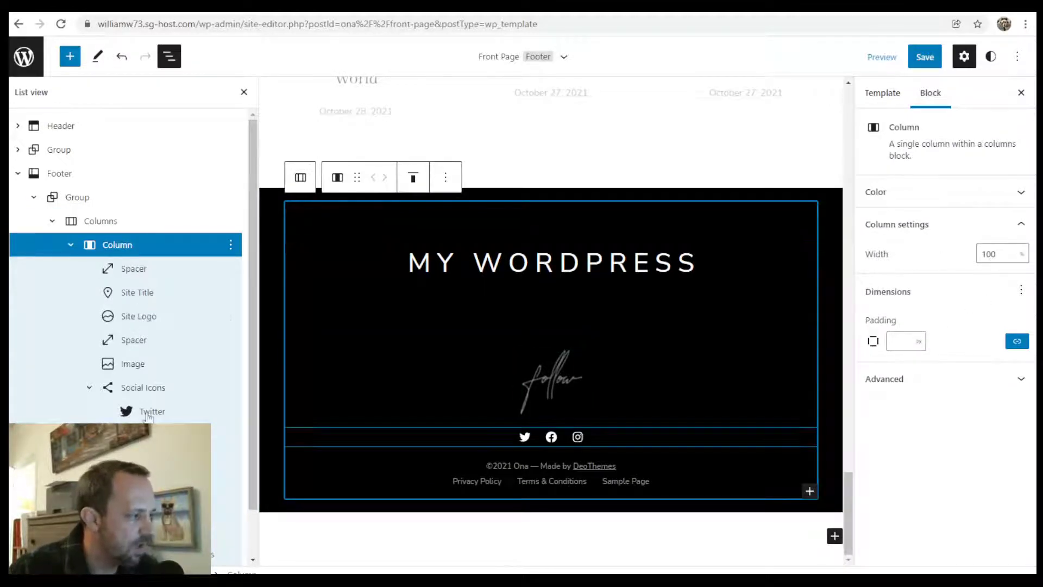
pyautogui.click(136, 270)
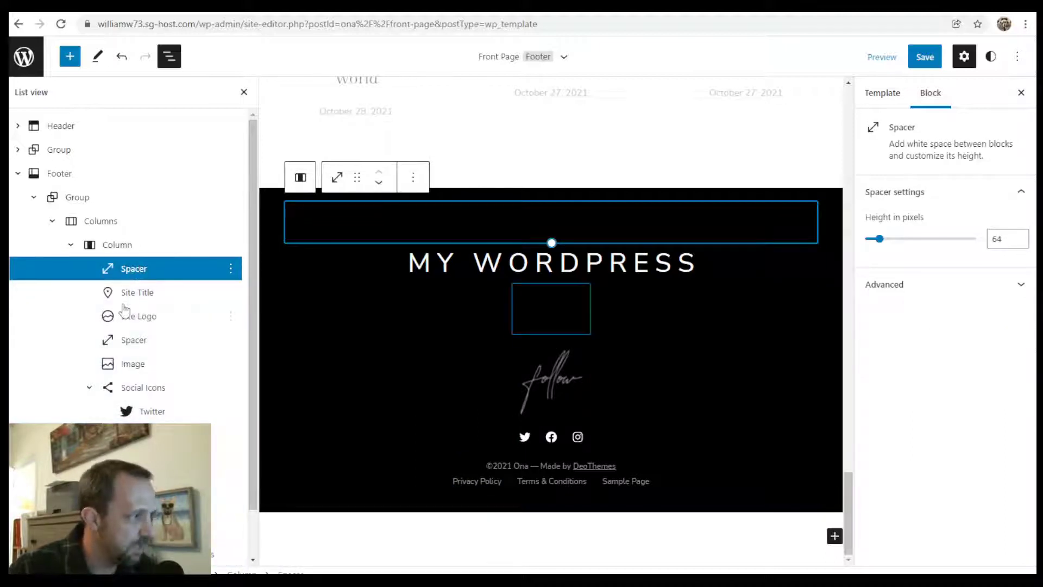
pyautogui.click(139, 297)
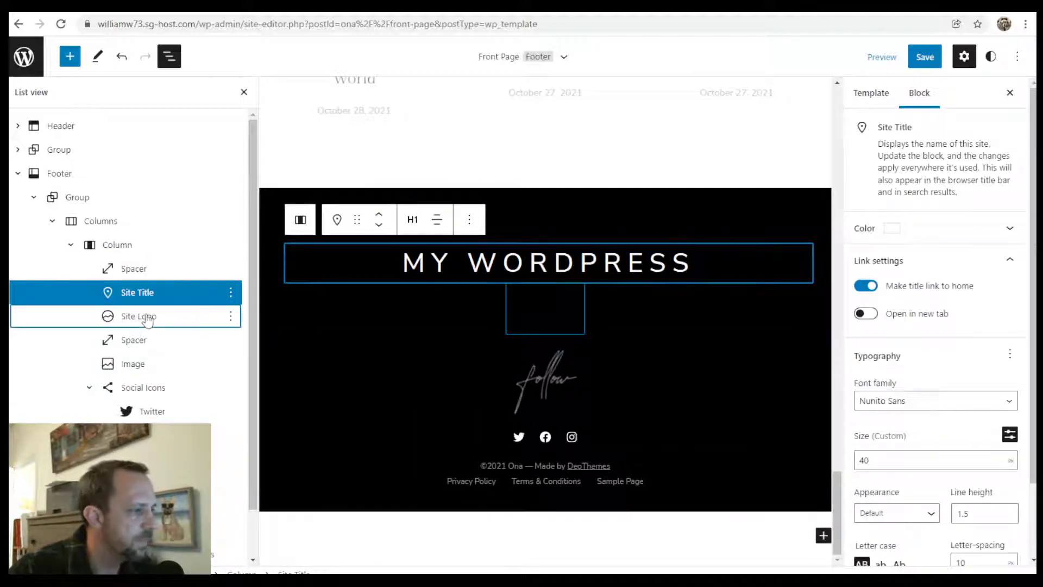
pyautogui.click(133, 317)
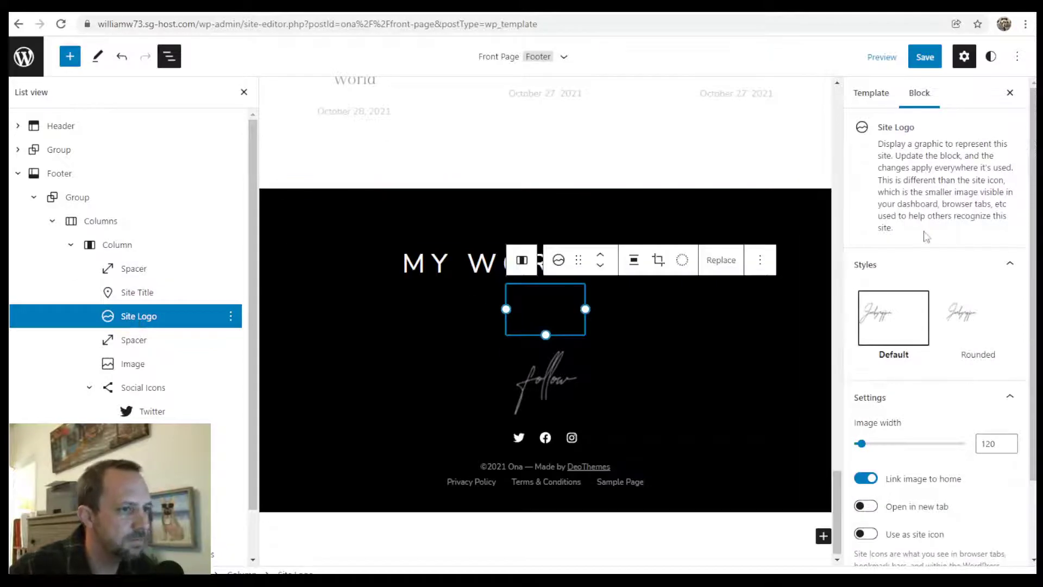
pyautogui.moveTo(837, 497); pyautogui.dragTo(850, 109)
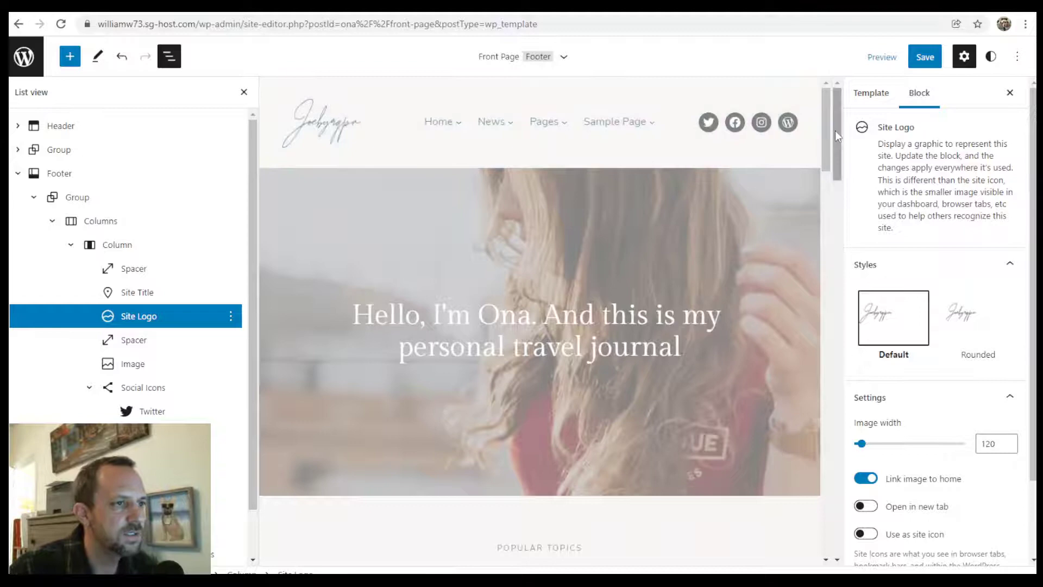
pyautogui.moveTo(837, 133); pyautogui.dragTo(825, 488)
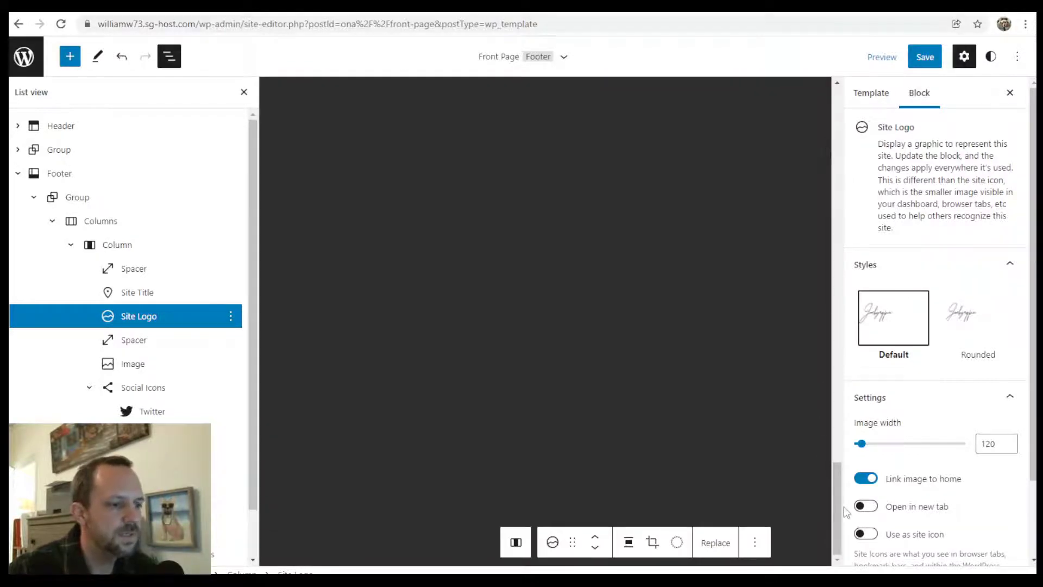
pyautogui.scroll(-15, 811, 348)
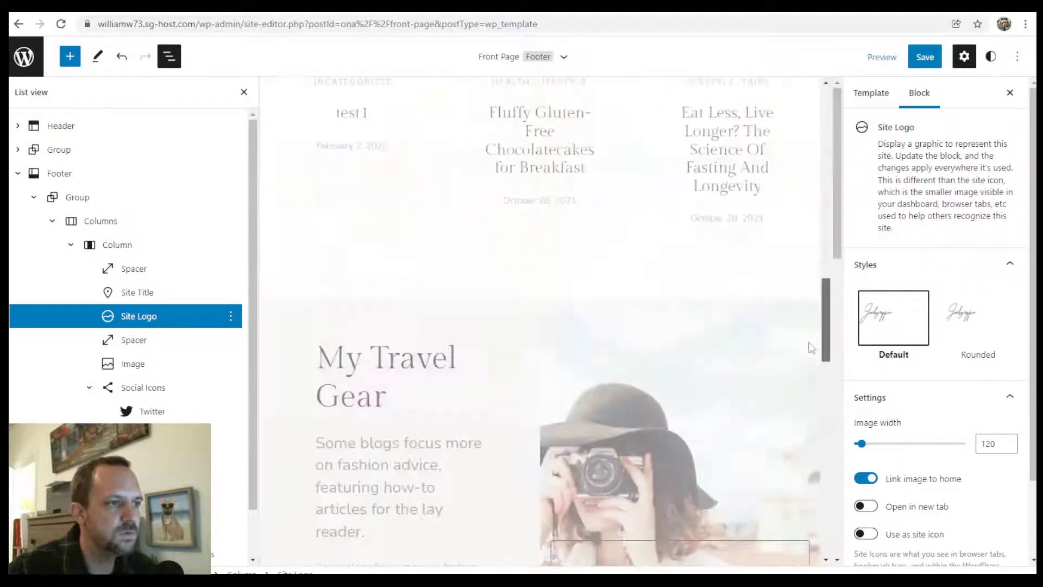
pyautogui.scroll(-10, 811, 348)
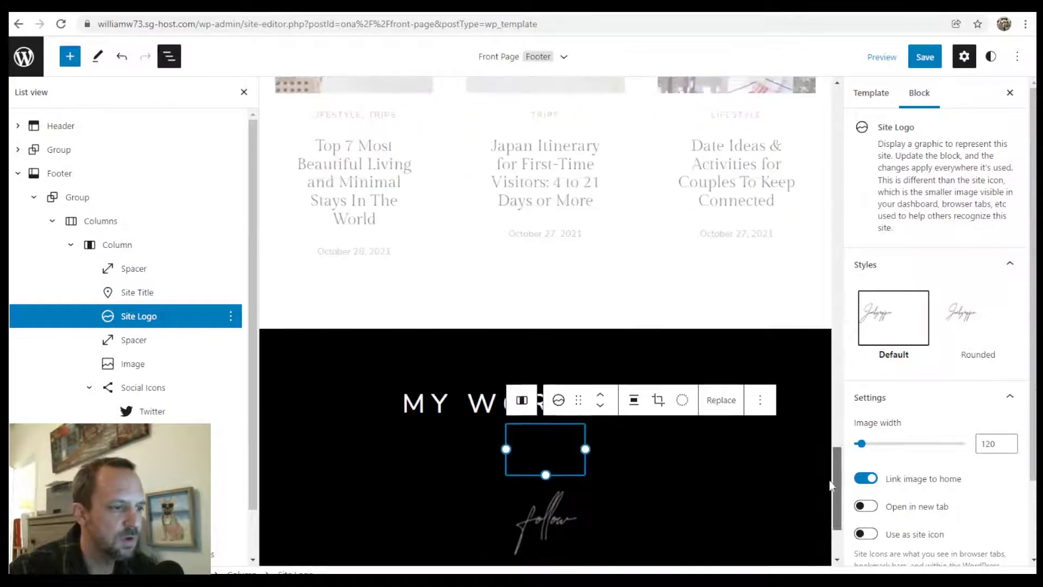
pyautogui.scroll(-3, 830, 485)
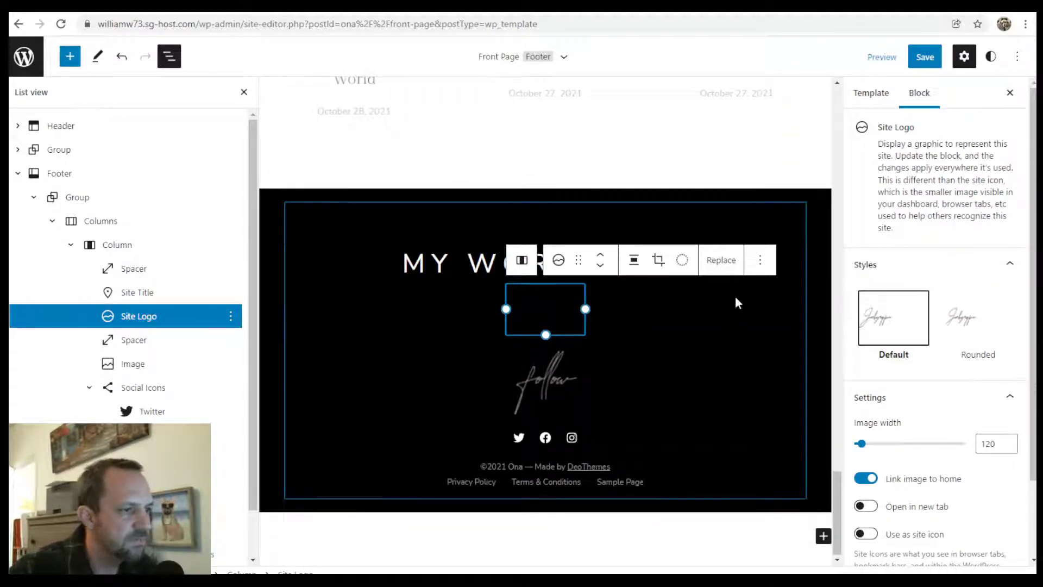
# Remove the footer's Site Logo block and insert an empty block after the Site Title
pyautogui.click(760, 260)
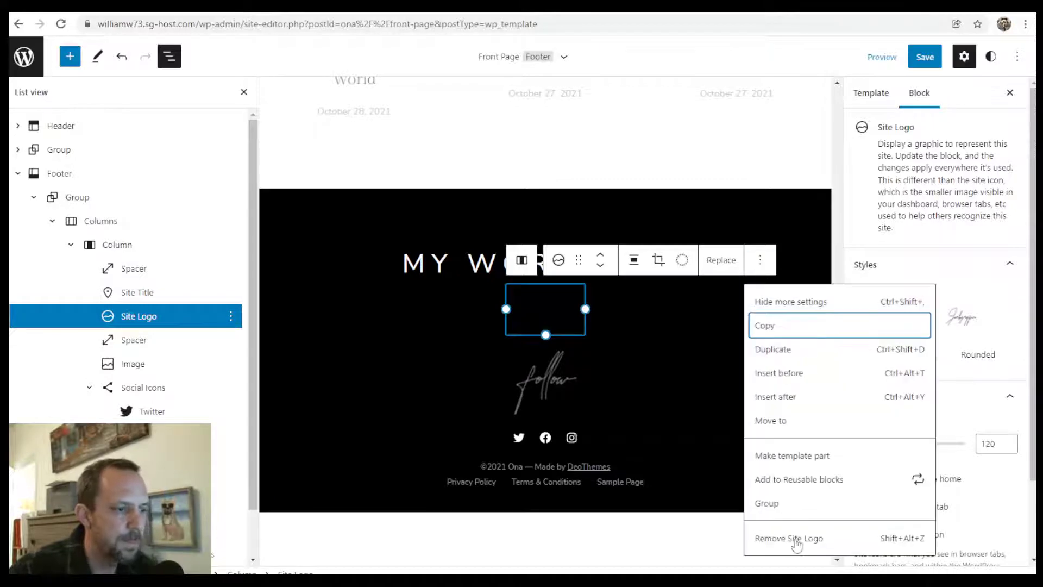
pyautogui.click(795, 540)
pyautogui.click(470, 271)
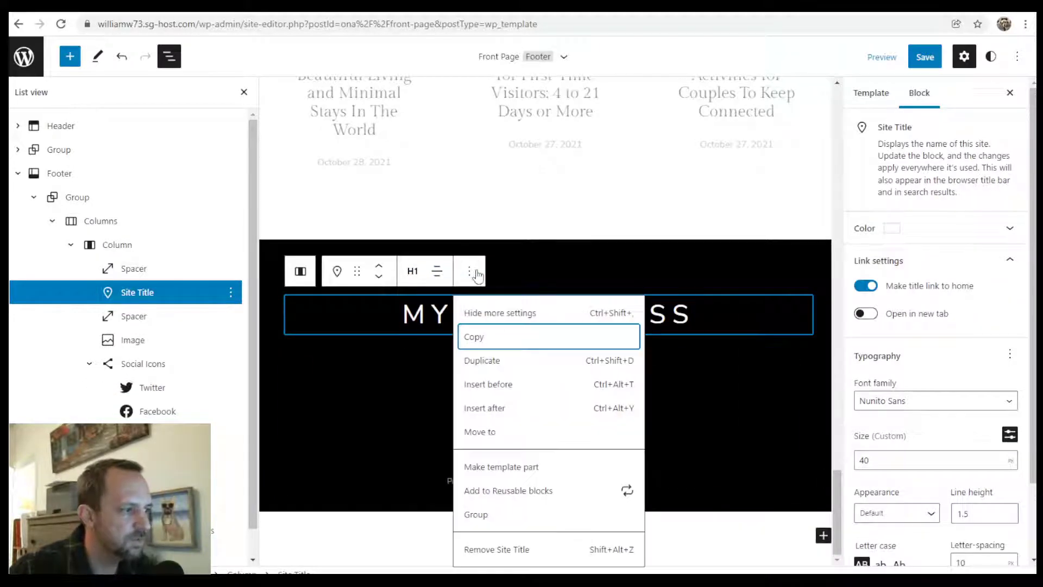
pyautogui.click(503, 408)
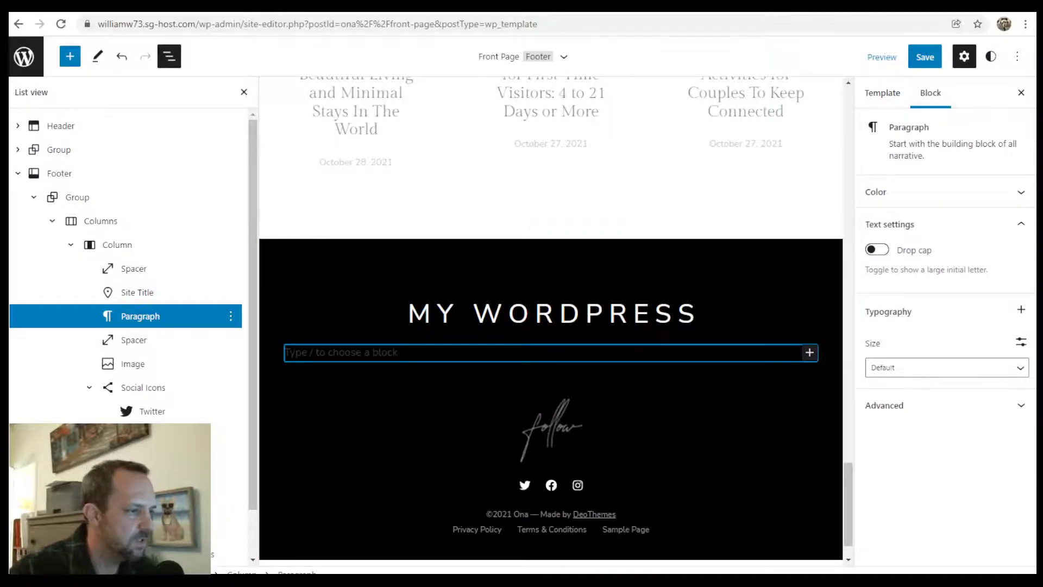
# Turn the empty block into an Image showing ona_follow from the Media Library, centre-aligned
pyautogui.click(809, 352)
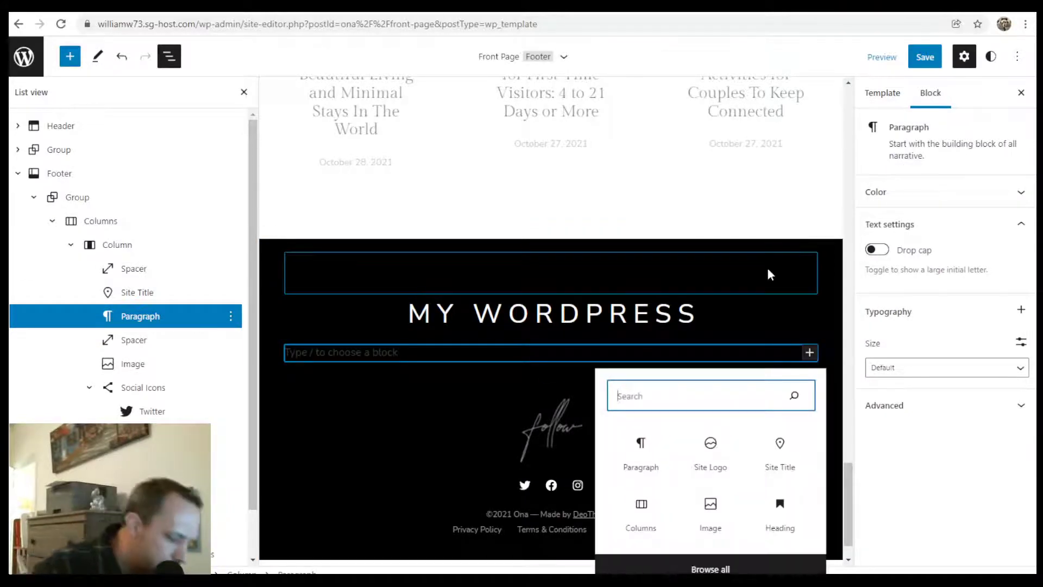
pyautogui.write('ima')
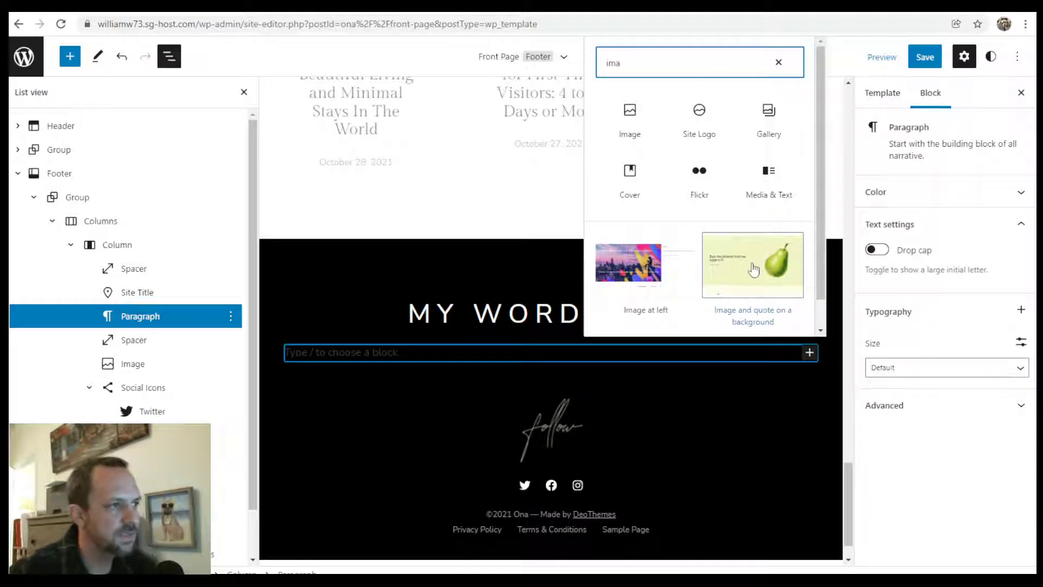
pyautogui.click(630, 116)
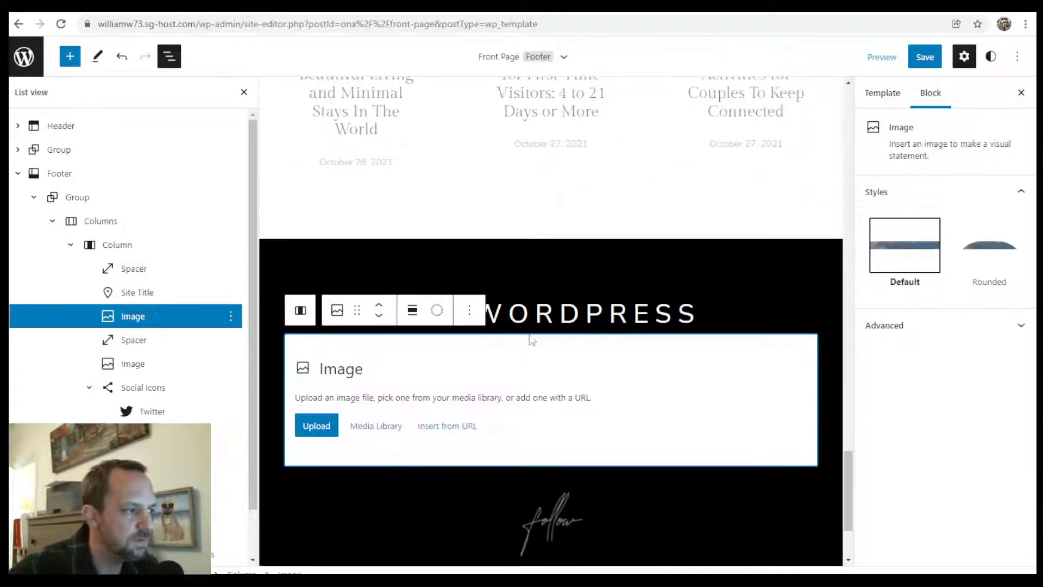
pyautogui.click(375, 426)
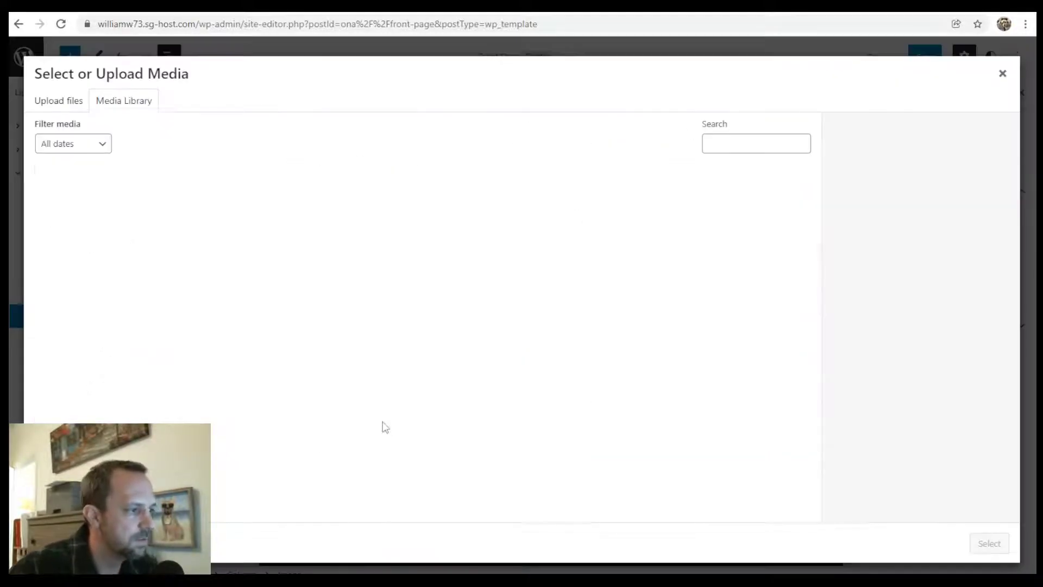
pyautogui.click(86, 312)
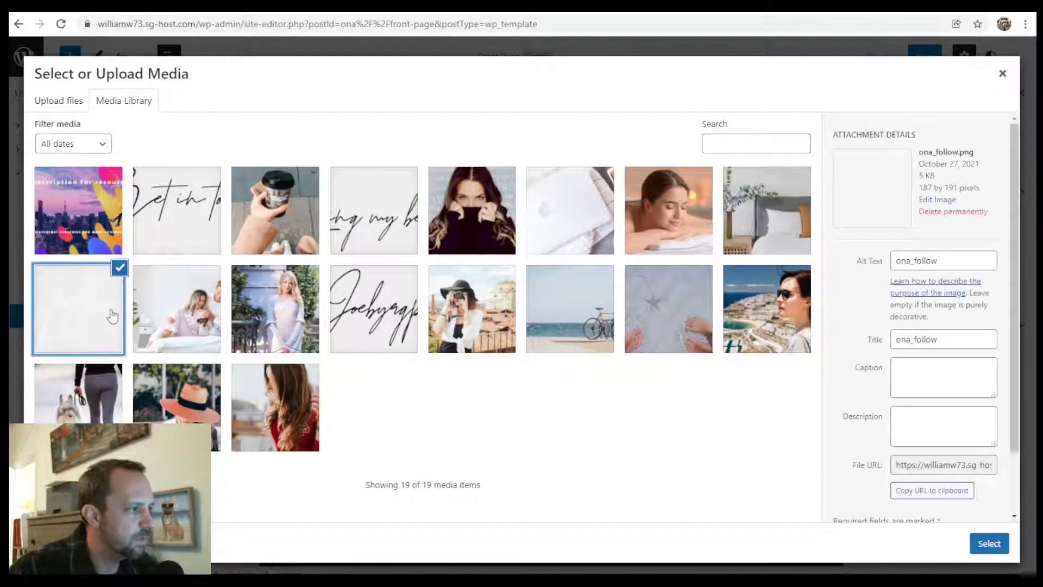
pyautogui.click(989, 544)
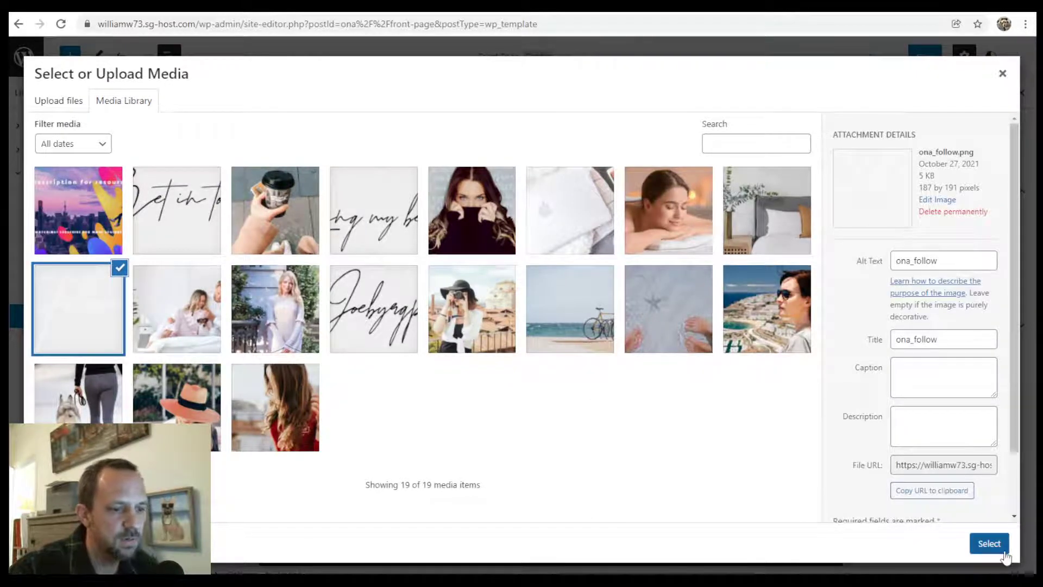
pyautogui.scroll(-3, 569, 447)
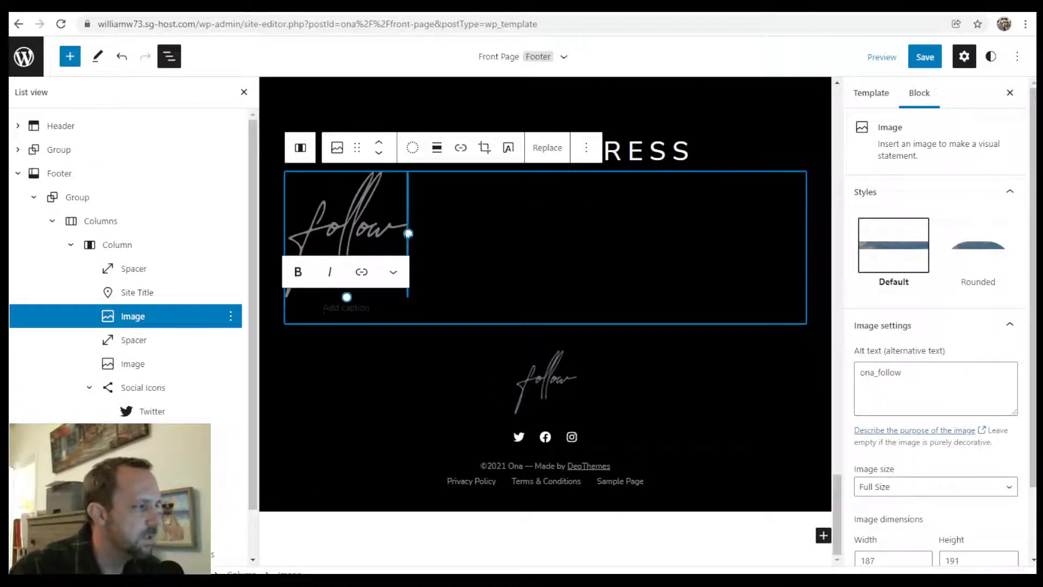
pyautogui.moveTo(408, 233)
pyautogui.mouseDown()
pyautogui.moveTo(480, 270)
pyautogui.moveTo(410, 234)
pyautogui.mouseUp()
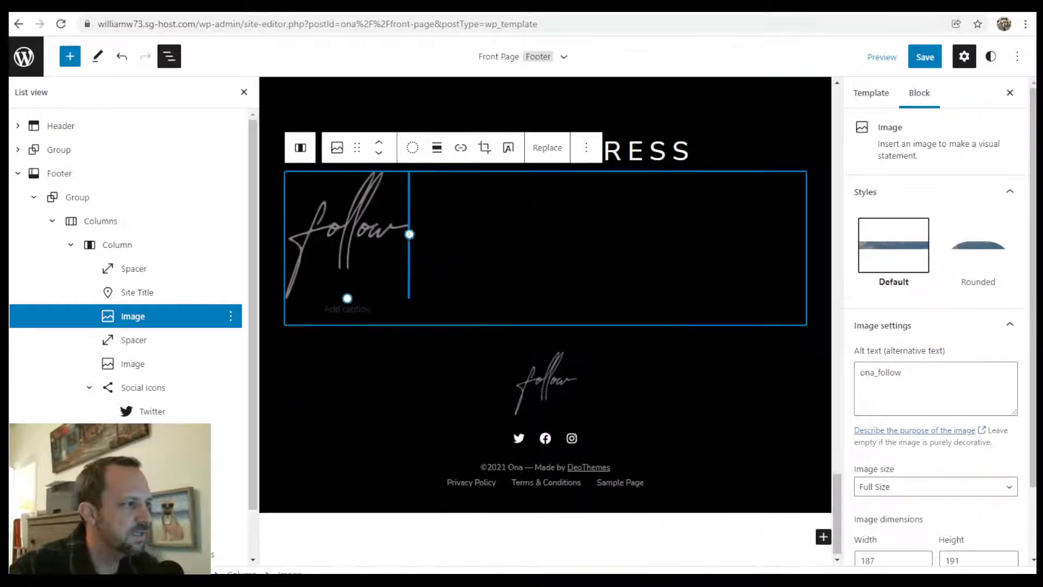
pyautogui.click(437, 147)
pyautogui.click(456, 237)
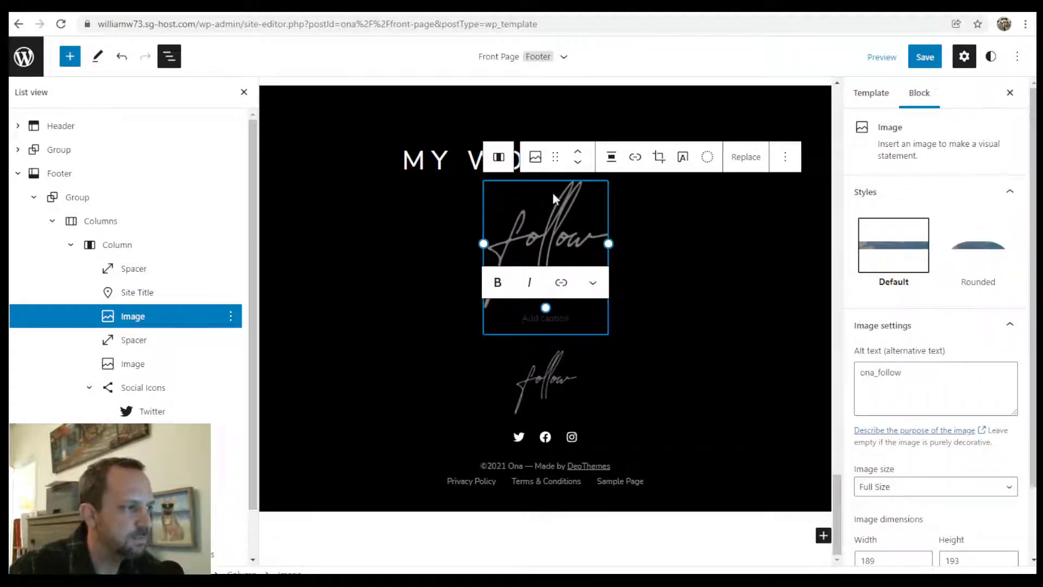
# Select the footer Social Icons block and append a WordPress icon, leaving its address empty
pyautogui.click(135, 341)
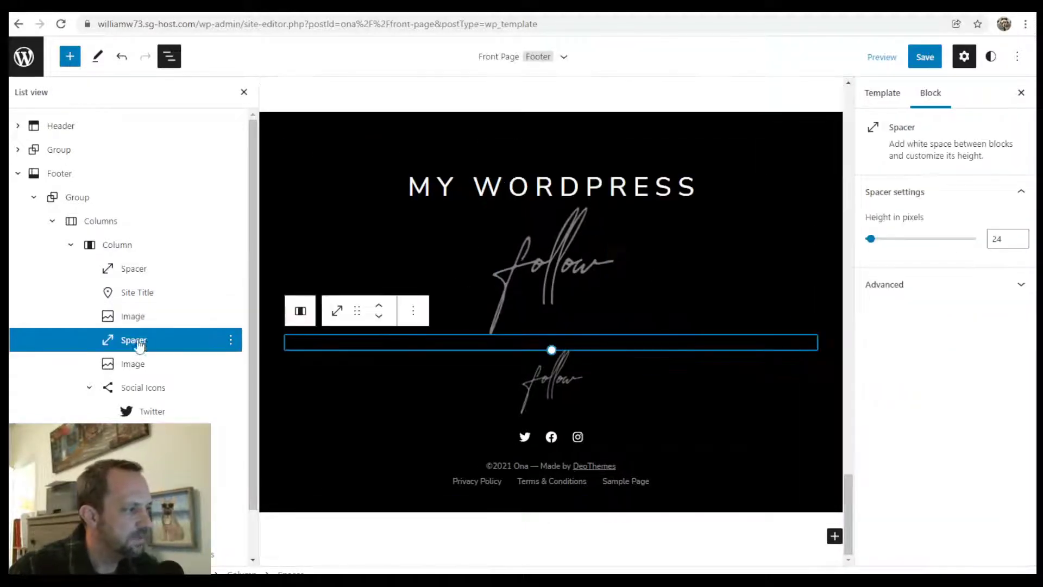
pyautogui.click(140, 365)
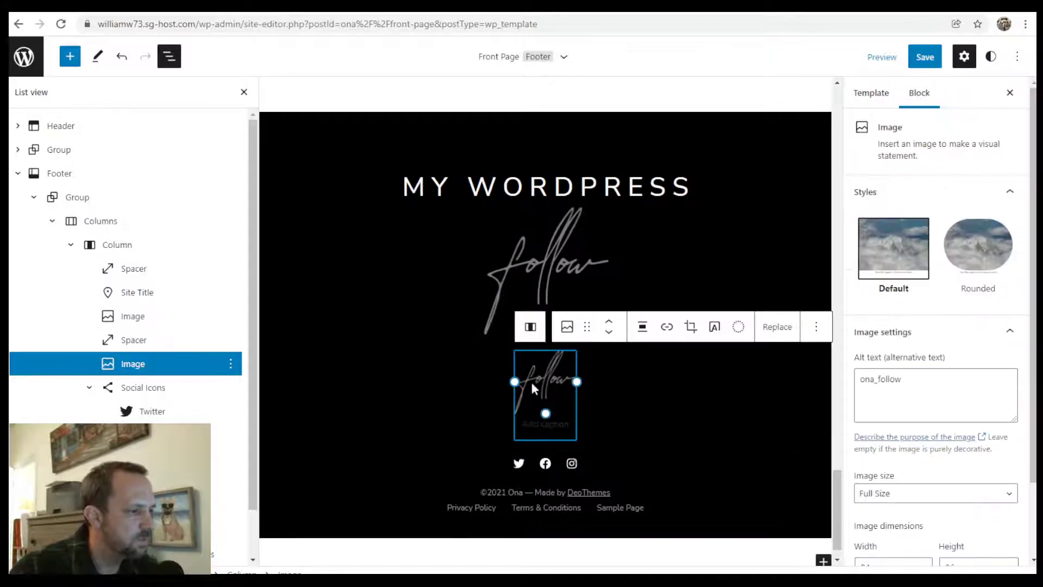
pyautogui.click(89, 392)
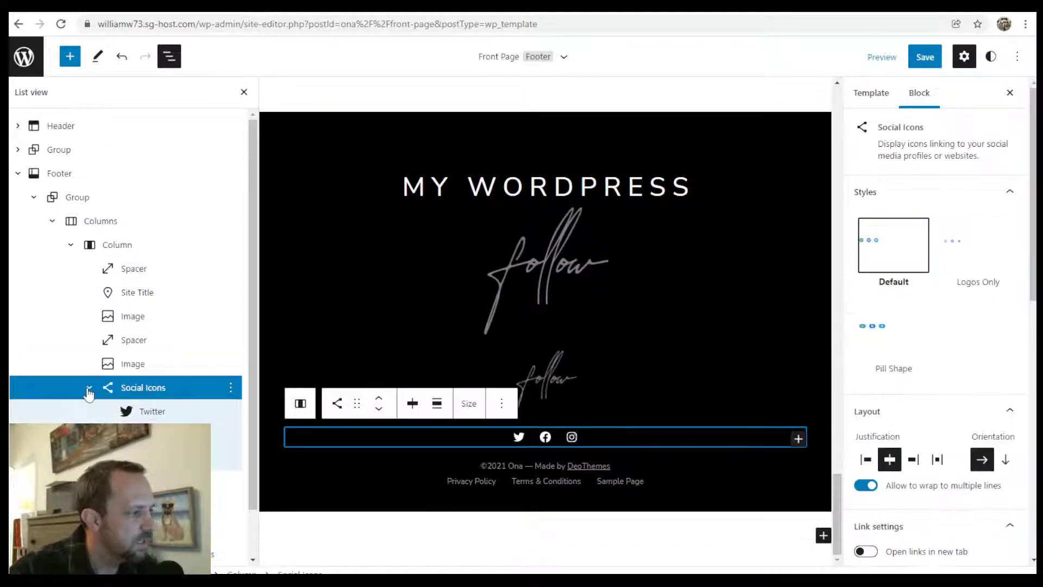
pyautogui.click(89, 389)
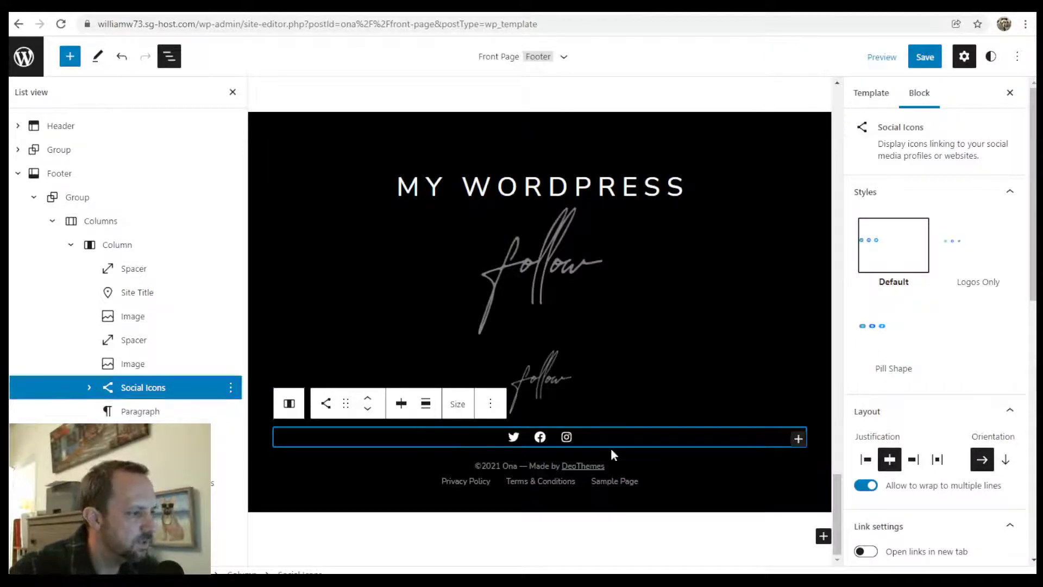
pyautogui.click(797, 439)
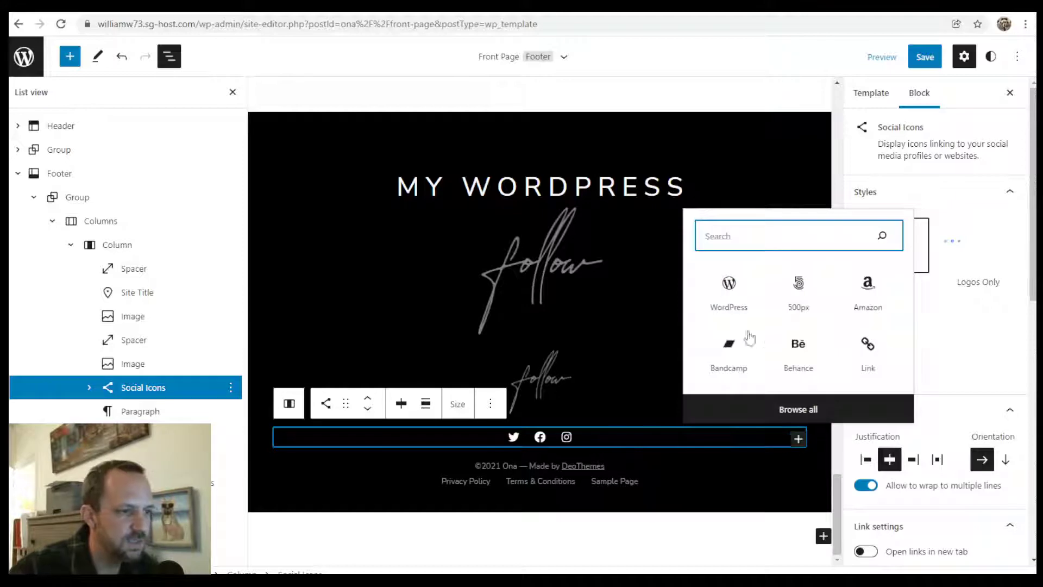
pyautogui.click(736, 287)
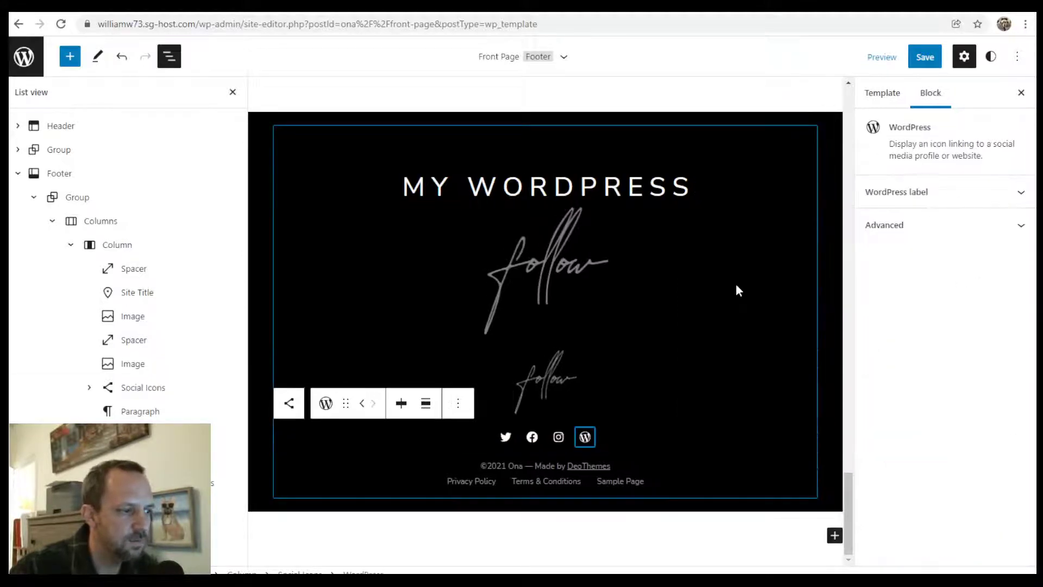
pyautogui.click(586, 438)
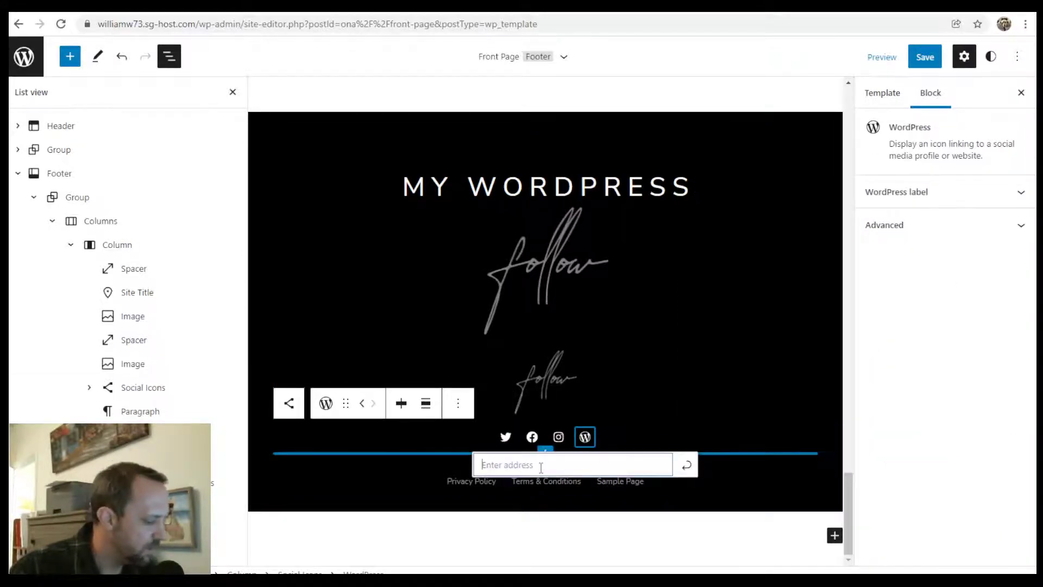
pyautogui.click(687, 464)
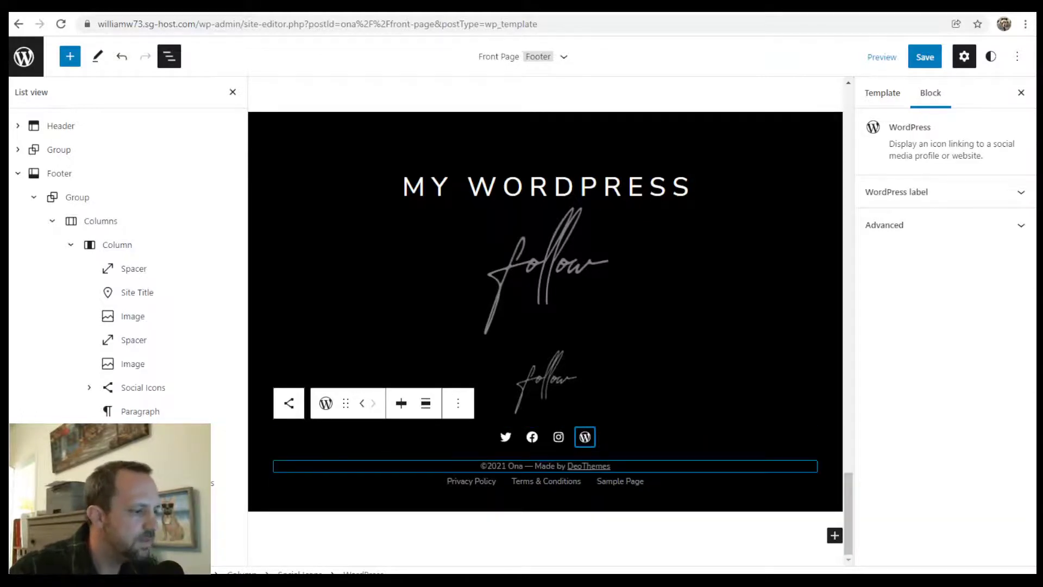
# Select the footer navigation and remove its Sample Page custom link
pyautogui.click(220, 428)
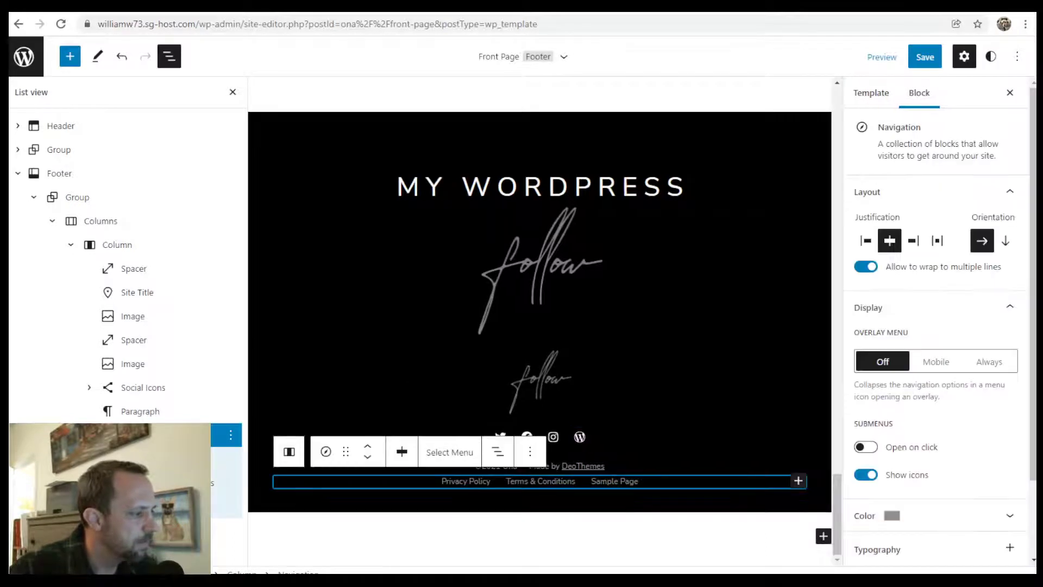
pyautogui.click(143, 411)
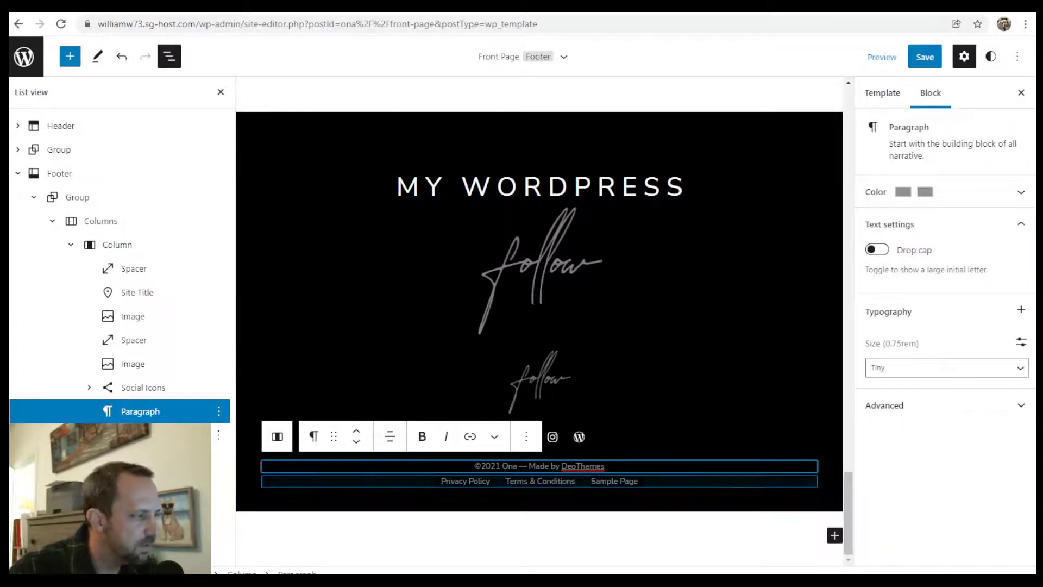
pyautogui.click(163, 434)
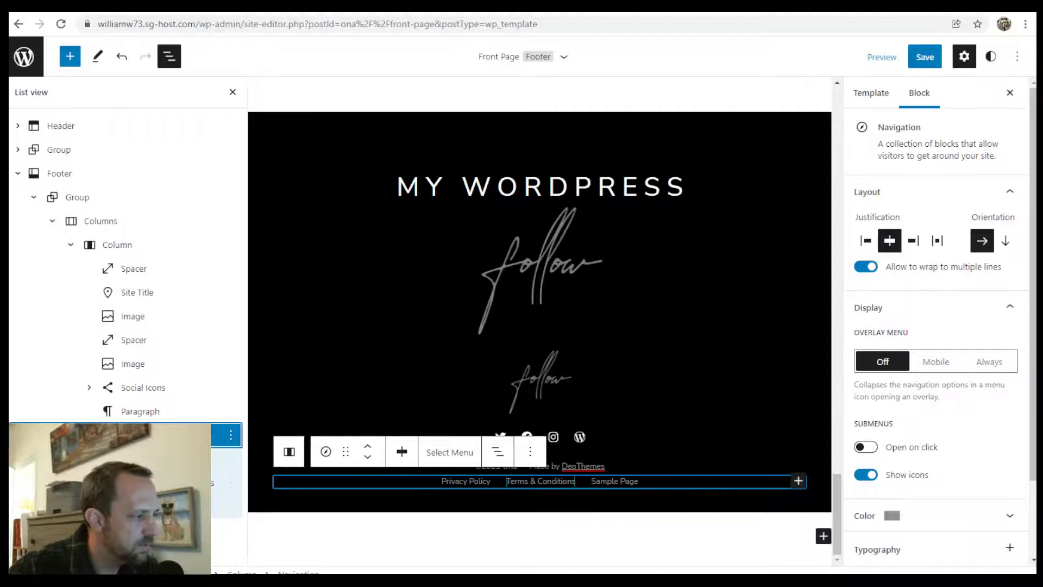
pyautogui.click(615, 481)
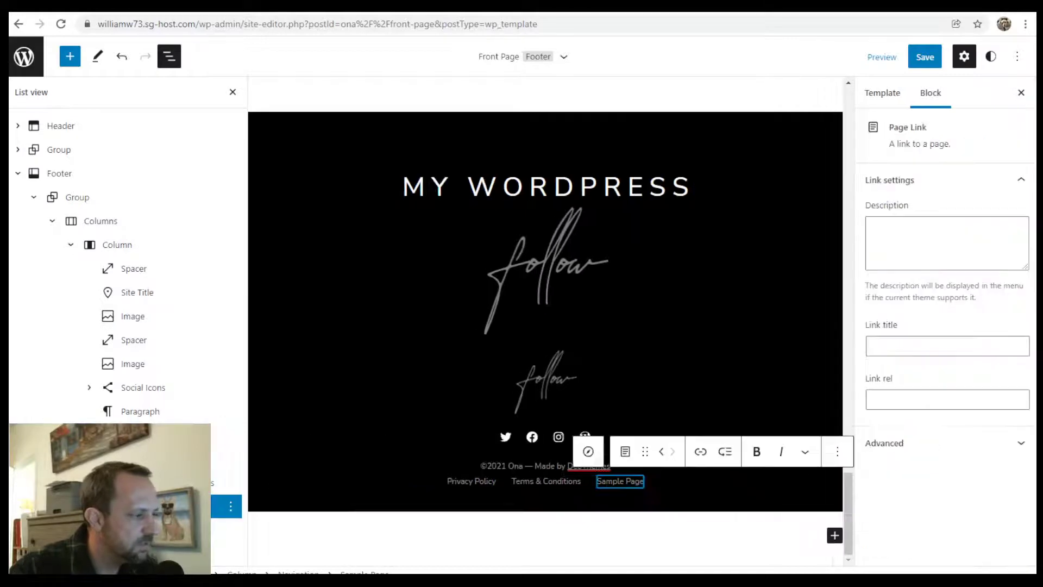
pyautogui.click(838, 452)
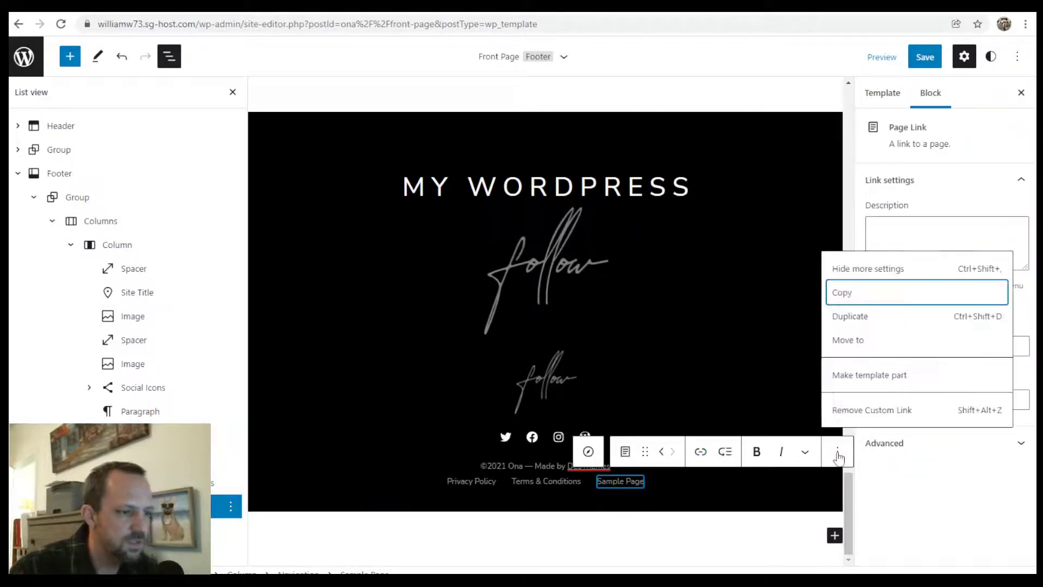
pyautogui.click(844, 414)
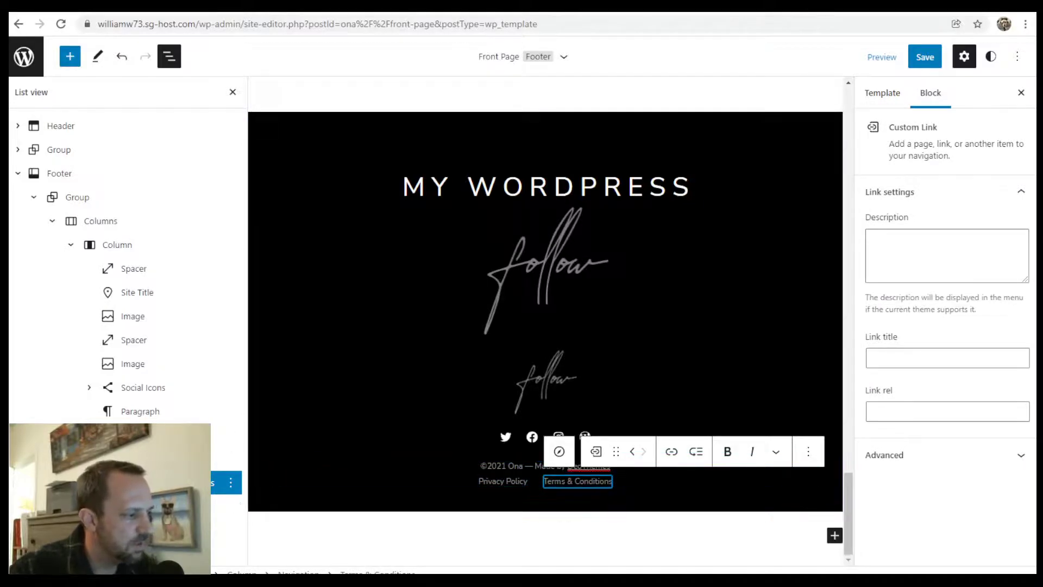
# Duplicate the Terms & Conditions link and edit the copy's text and address
pyautogui.click(231, 489)
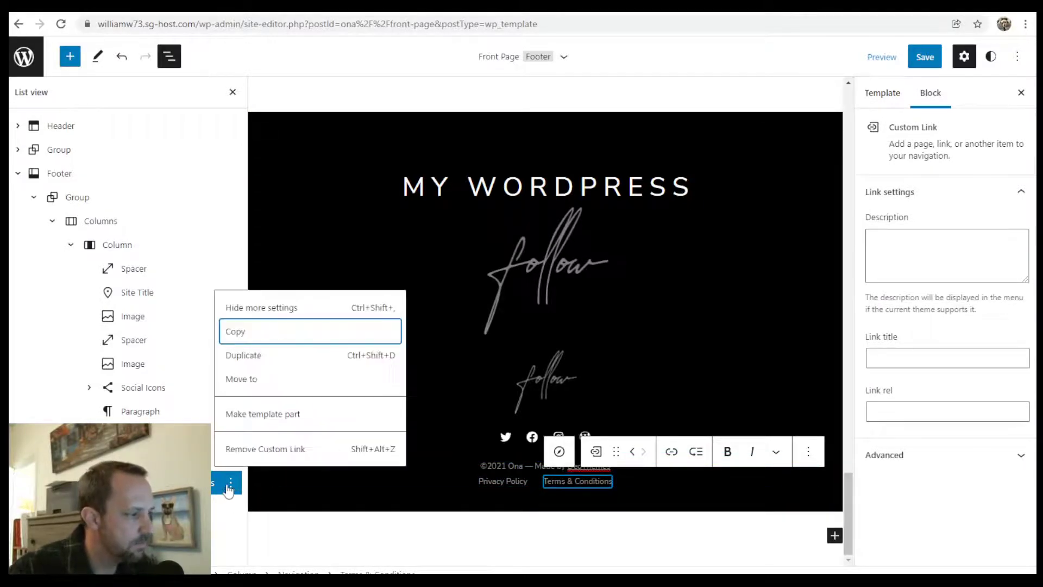
pyautogui.click(249, 356)
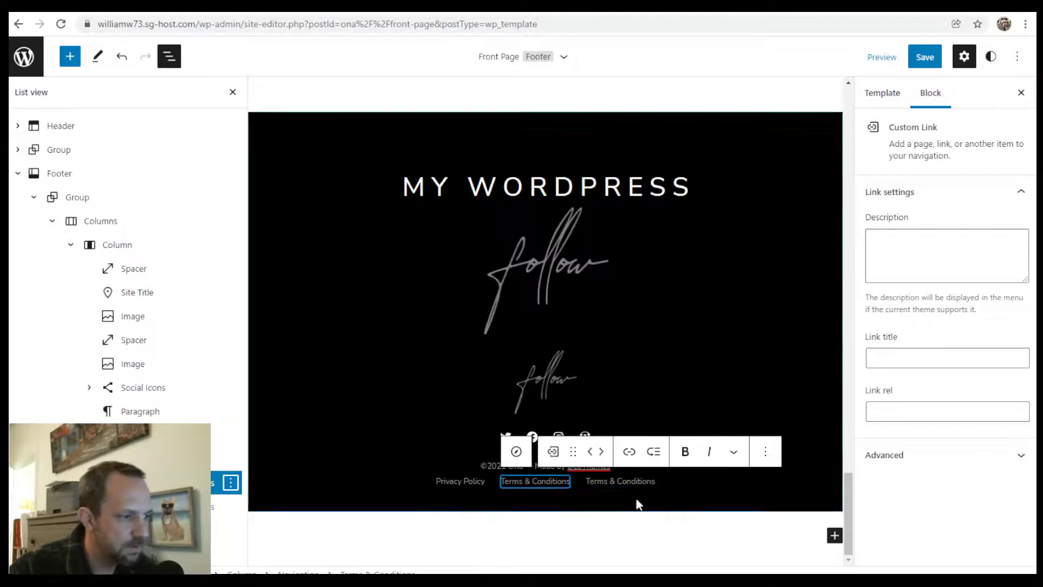
pyautogui.click(634, 483)
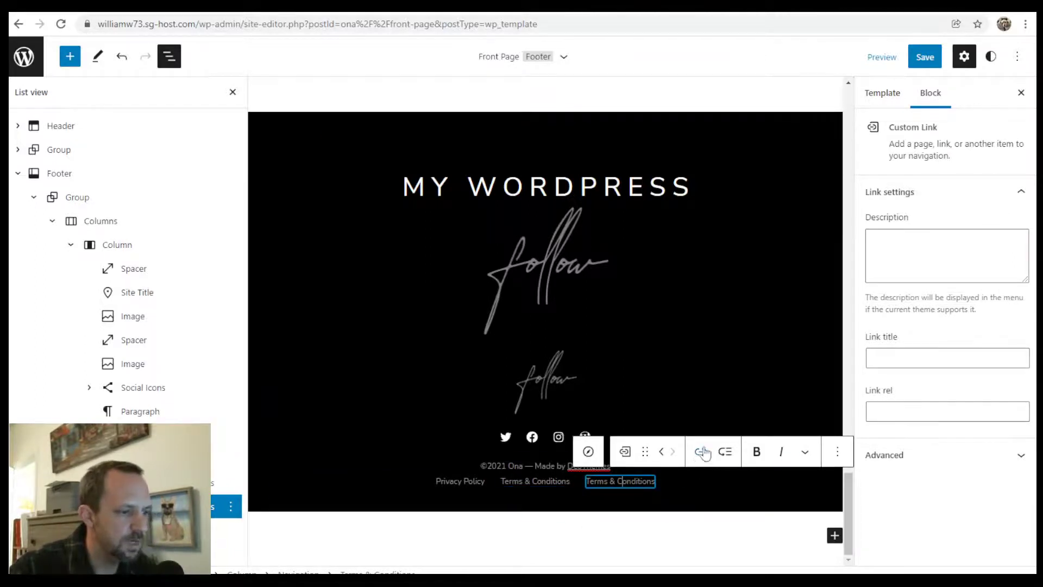
pyautogui.click(700, 452)
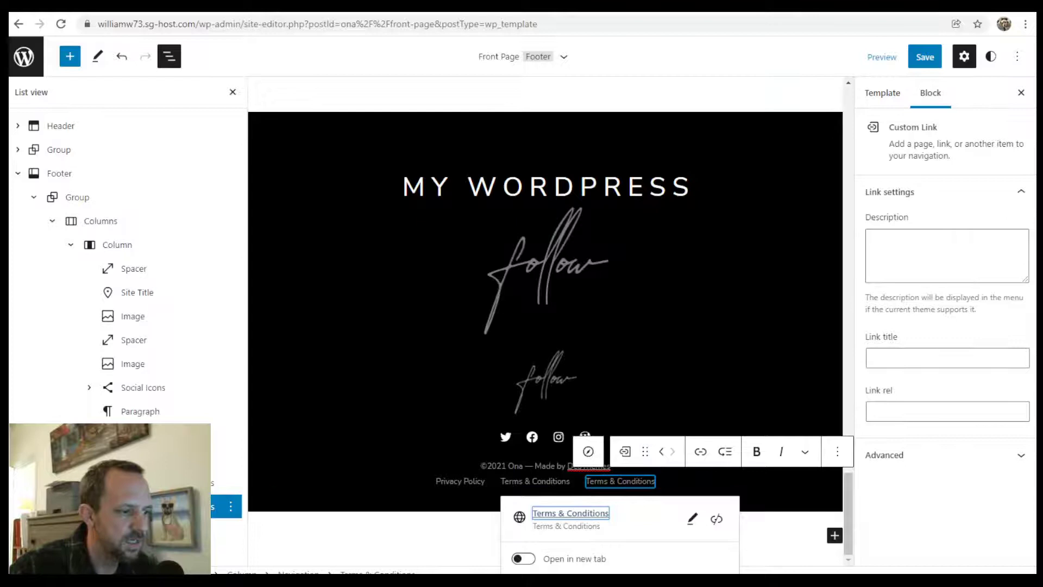
pyautogui.click(692, 518)
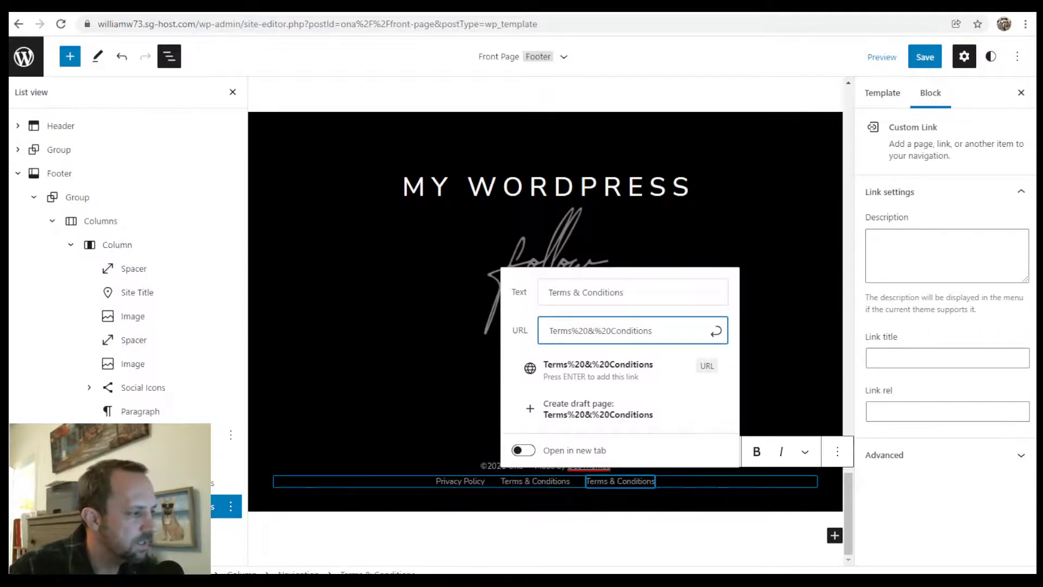
pyautogui.press('Return')
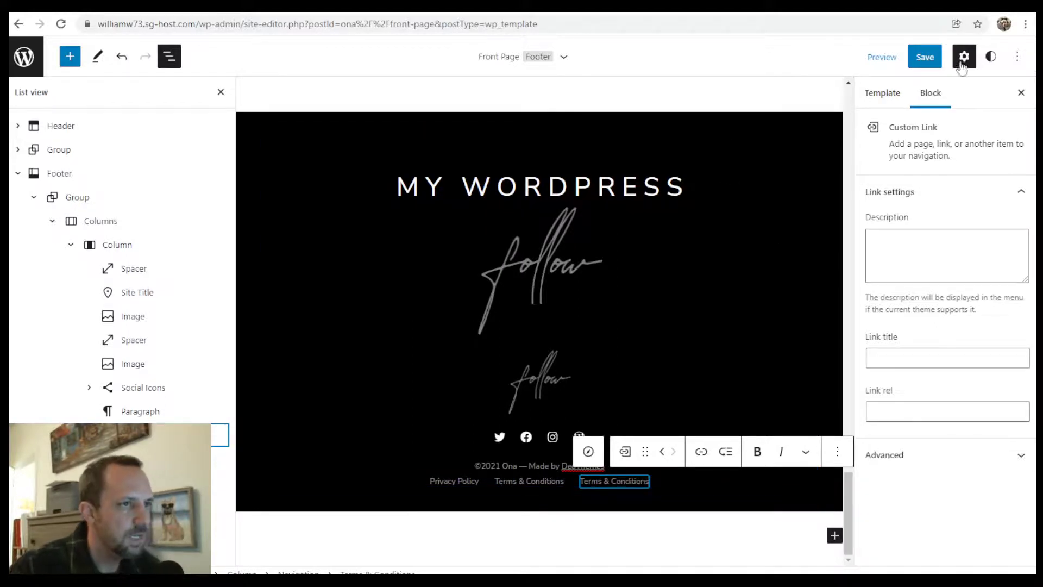
# Save the footer template part and Footer navigation, then review the Footer block's Replace options
pyautogui.click(923, 57)
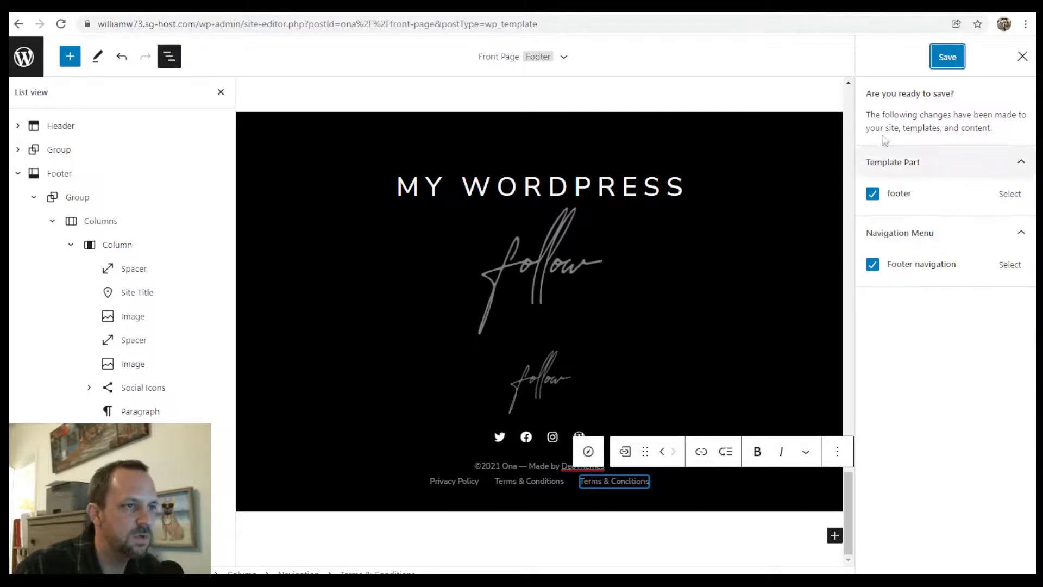
pyautogui.click(950, 57)
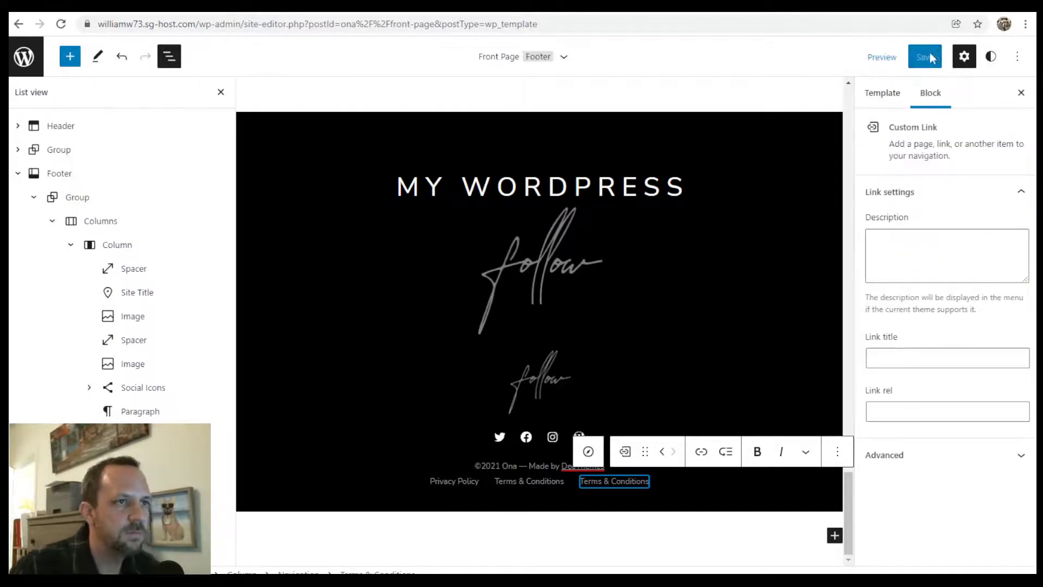
pyautogui.click(45, 179)
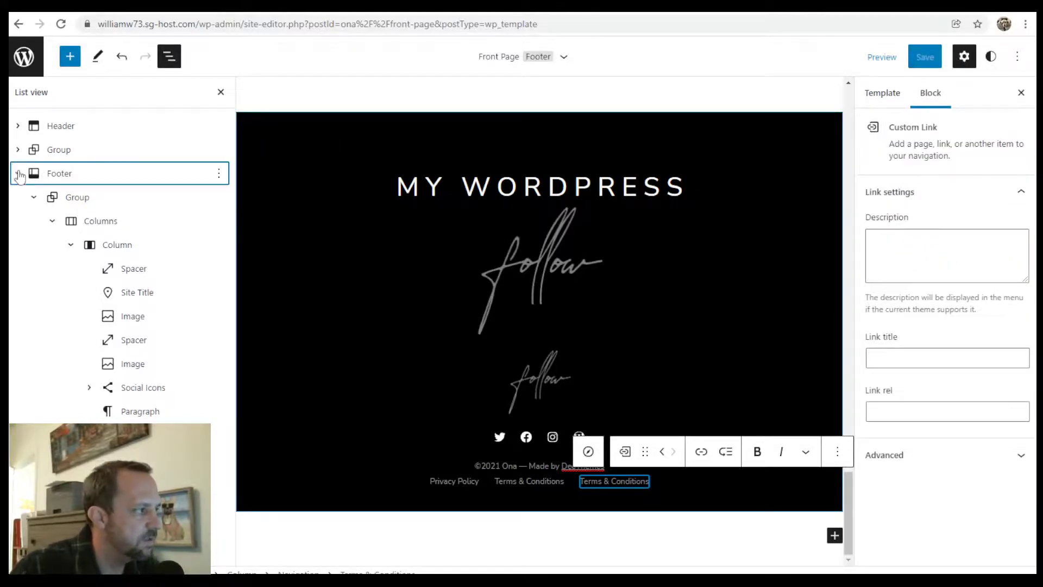
pyautogui.click(18, 172)
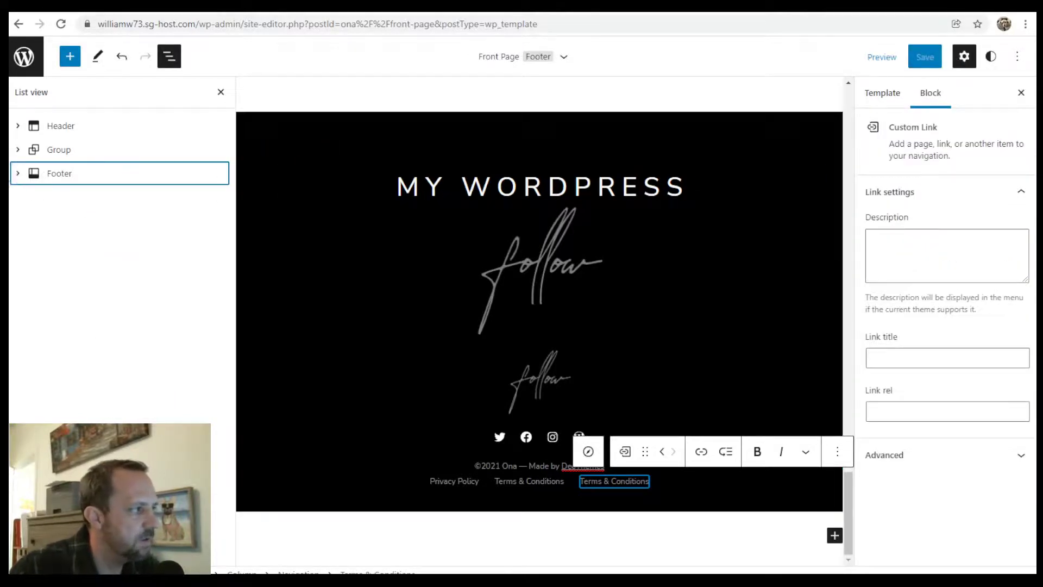
pyautogui.click(18, 173)
pyautogui.click(52, 173)
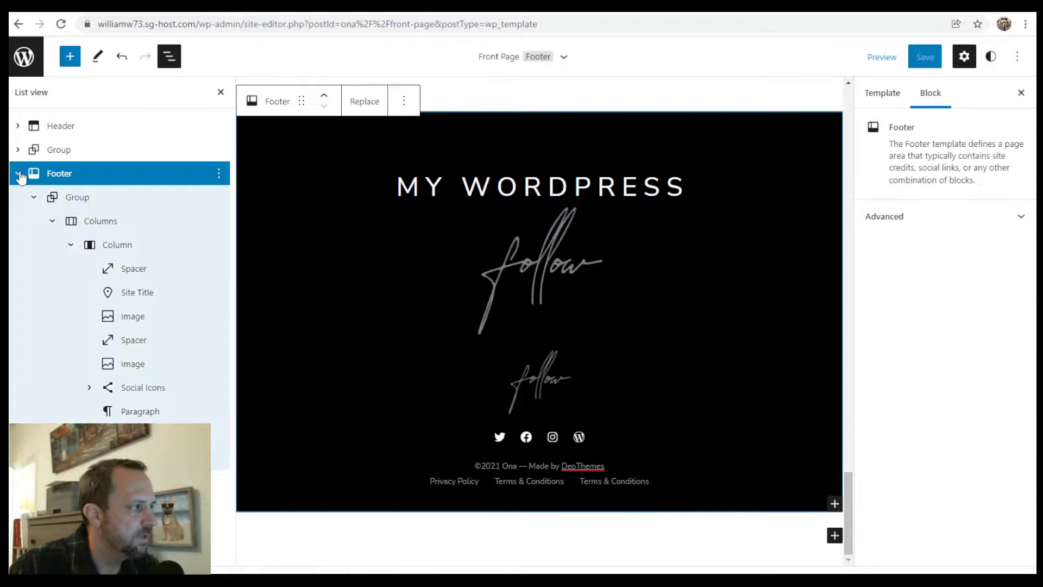
pyautogui.click(364, 106)
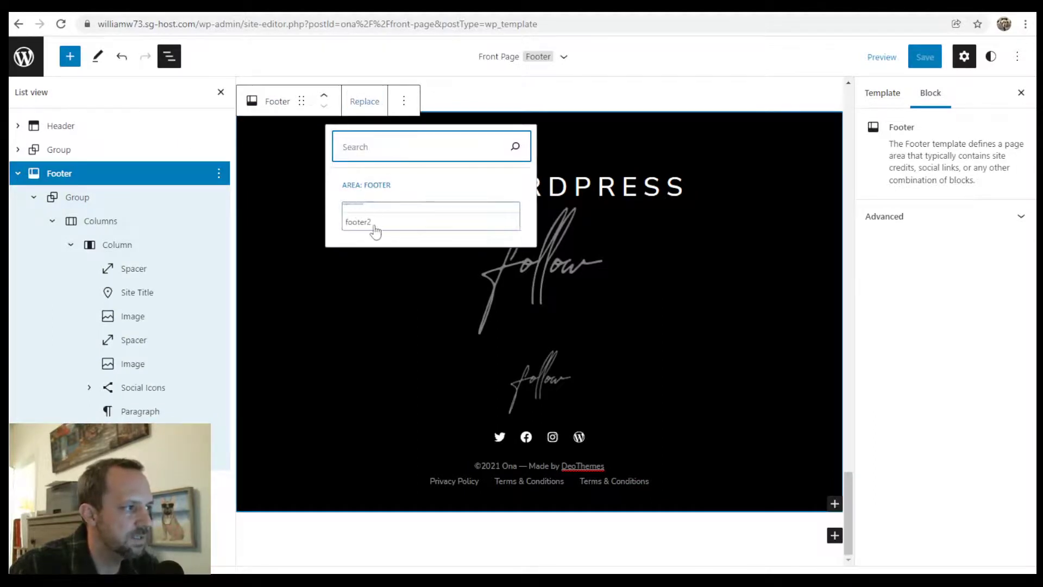
pyautogui.click(19, 174)
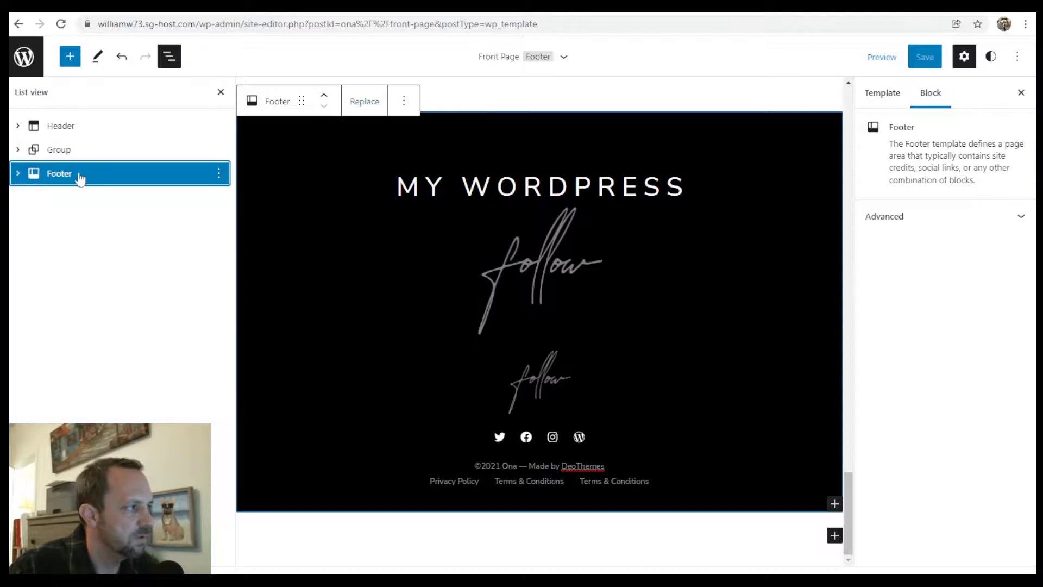
# Open the 'footer' template part from the site editor's Template Parts list
pyautogui.click(22, 55)
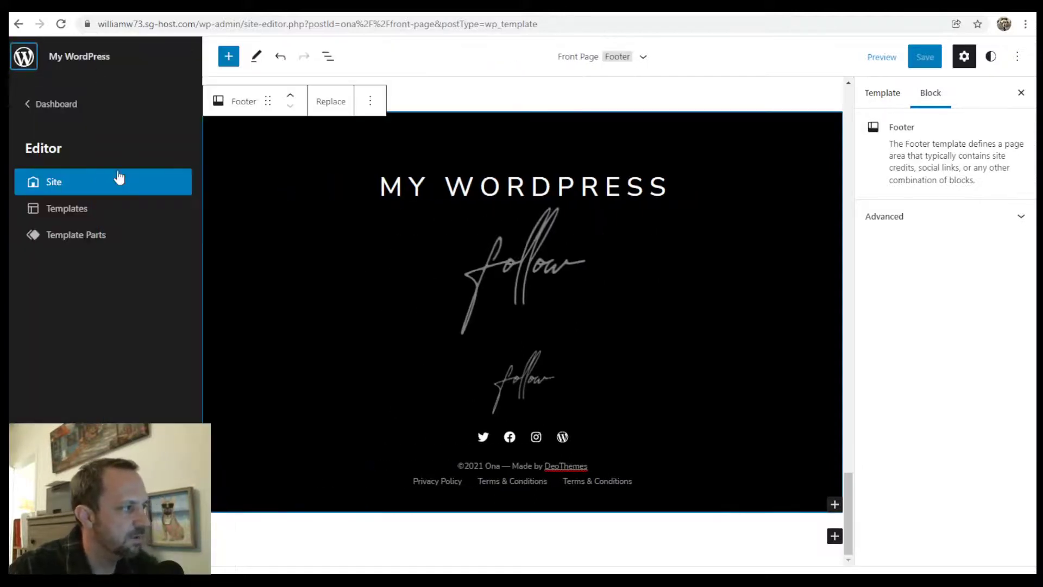
pyautogui.click(99, 233)
pyautogui.scroll(-1, 438, 184)
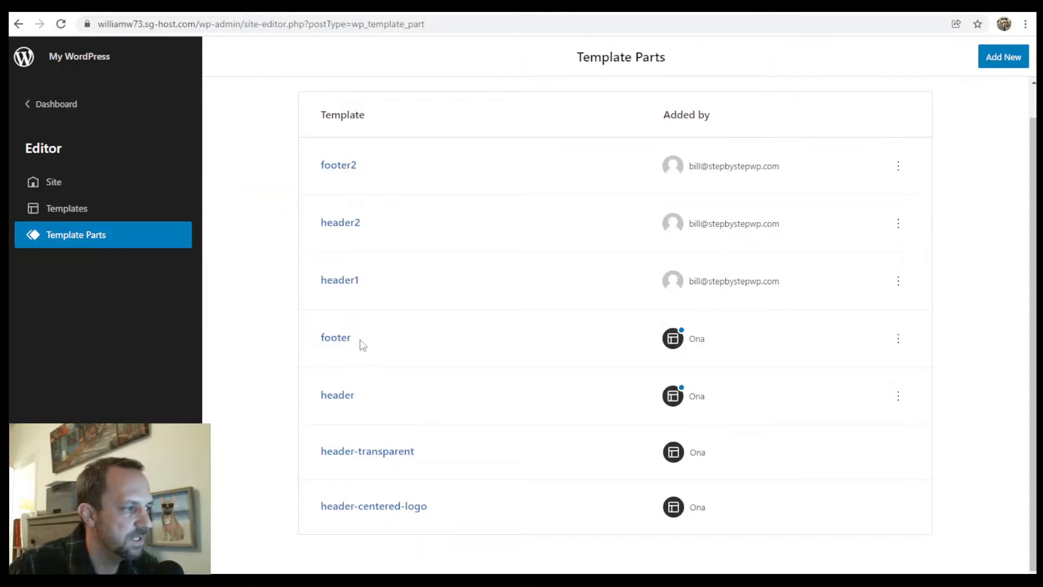
pyautogui.click(342, 340)
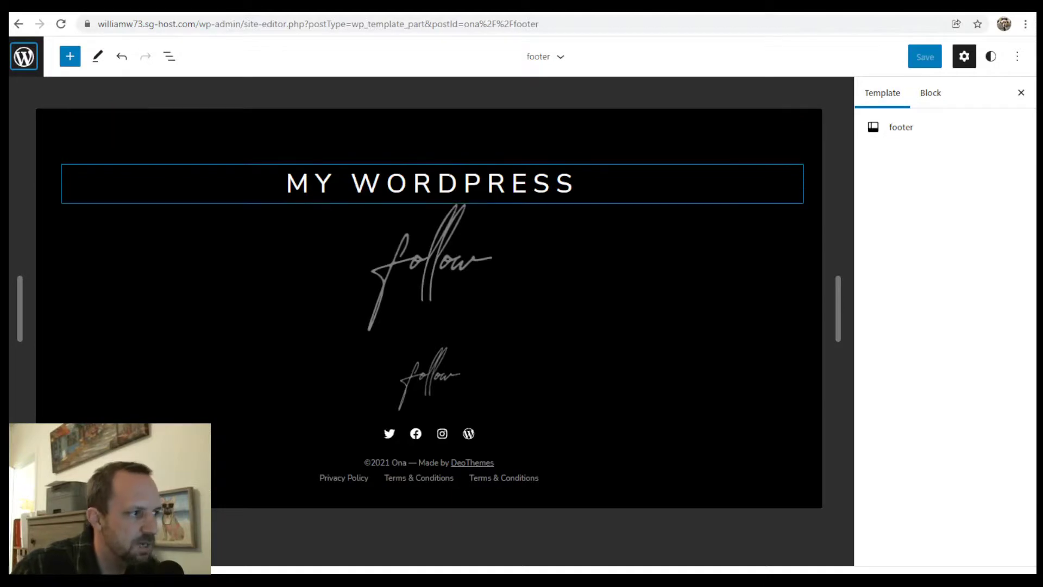
# Open the Front Page template from Templates and scroll down to view the black footer
pyautogui.click(22, 53)
pyautogui.click(75, 210)
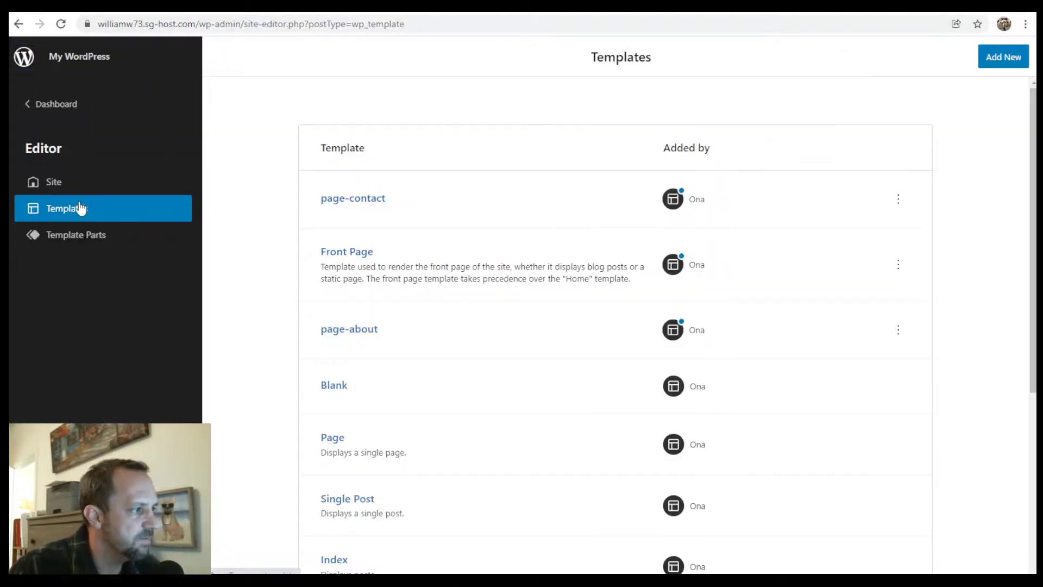
pyautogui.click(367, 253)
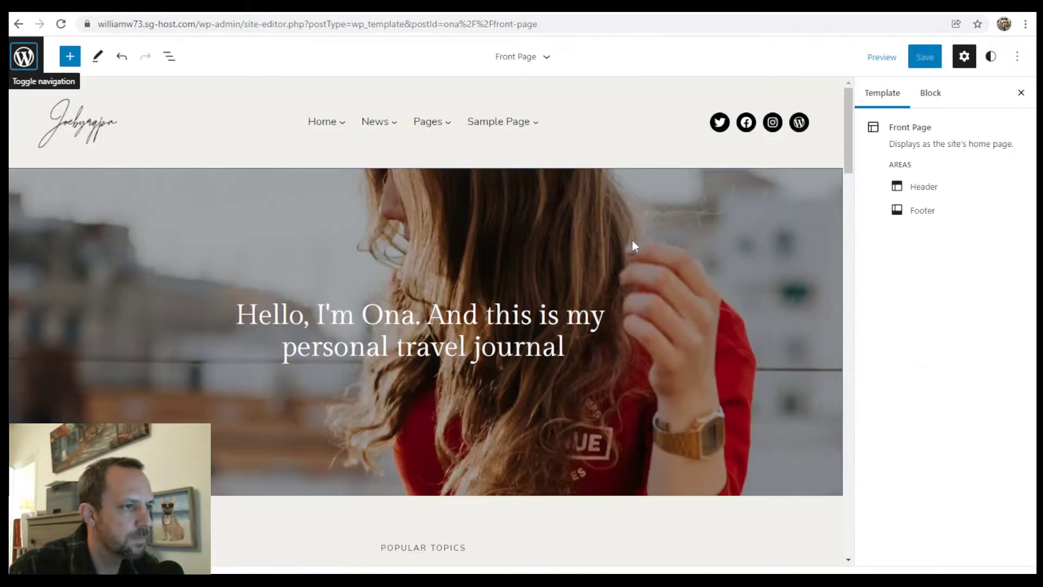
pyautogui.scroll(-15, 632, 240)
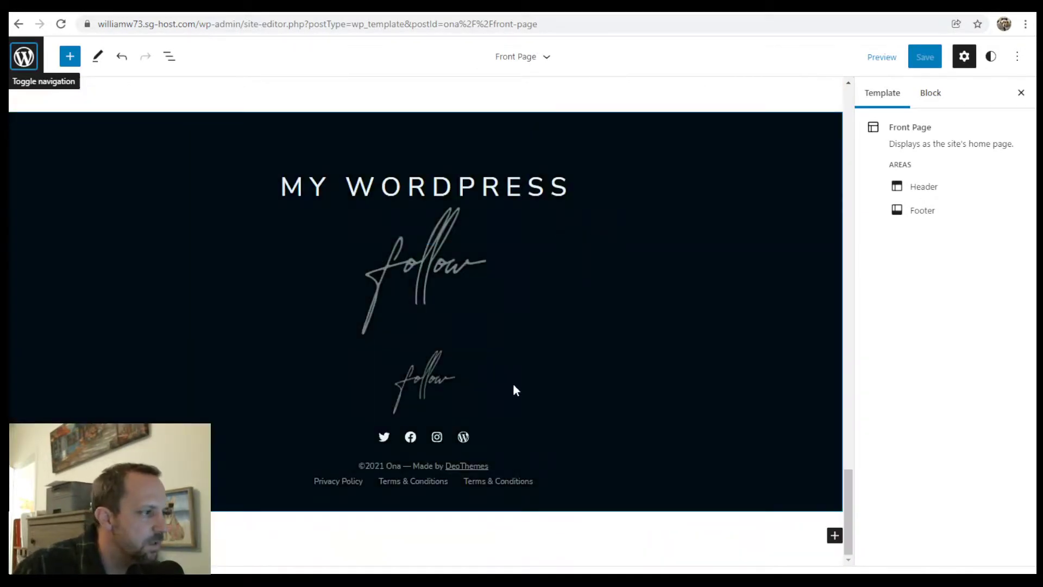
pyautogui.scroll(10, 563, 365)
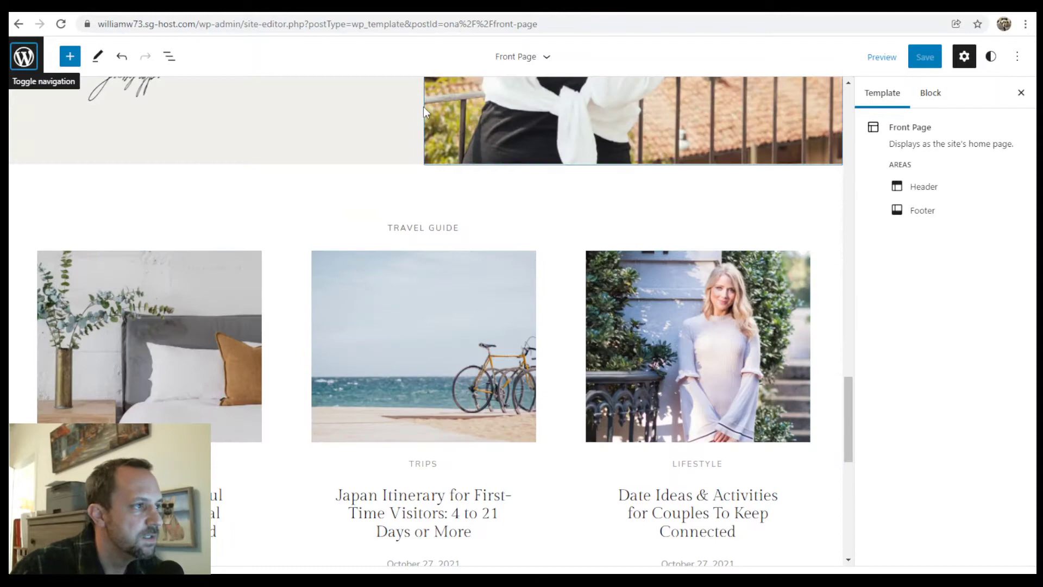
pyautogui.scroll(8, 594, 305)
pyautogui.scroll(-8, 635, 261)
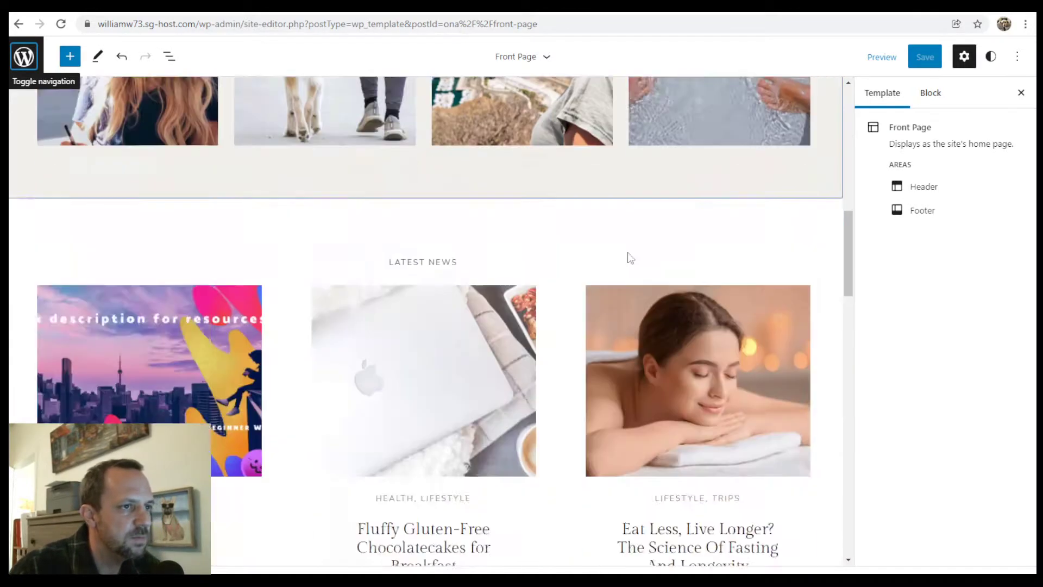
pyautogui.scroll(-8, 628, 253)
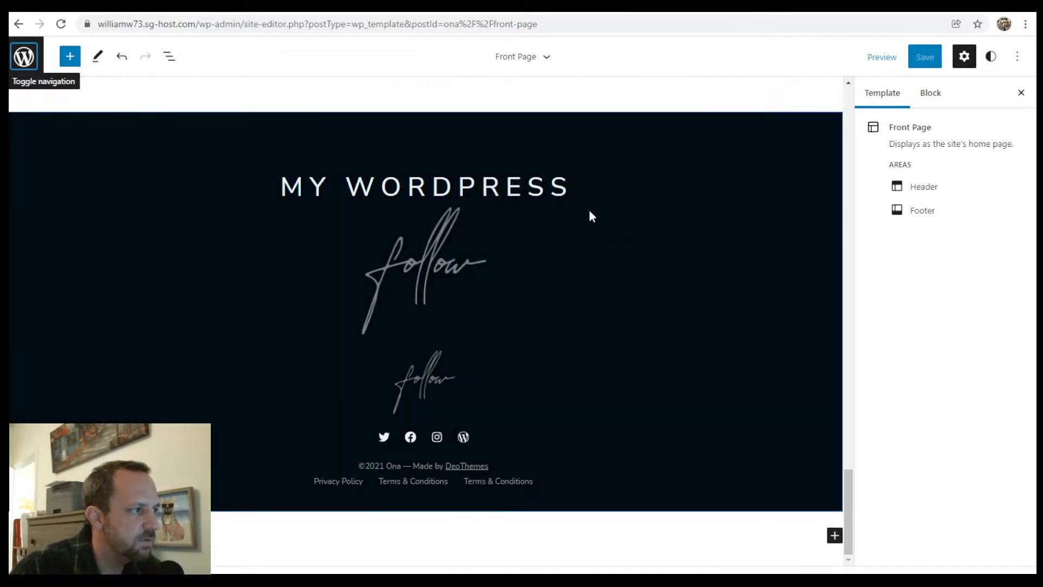